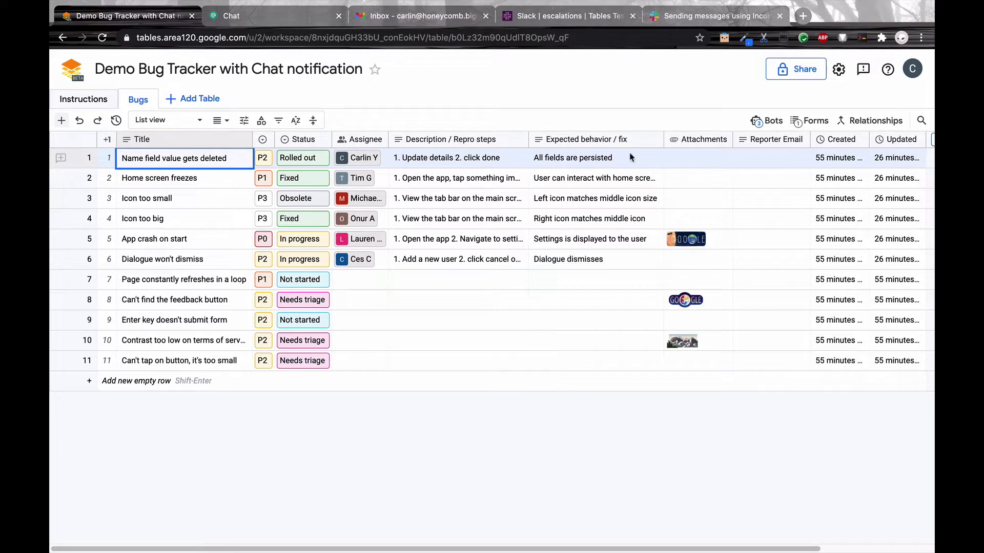
Submit a new bug titled 'I can't login' with its description through the Bug submission form.
{"action": "left_click", "coordinate": [769, 121]}
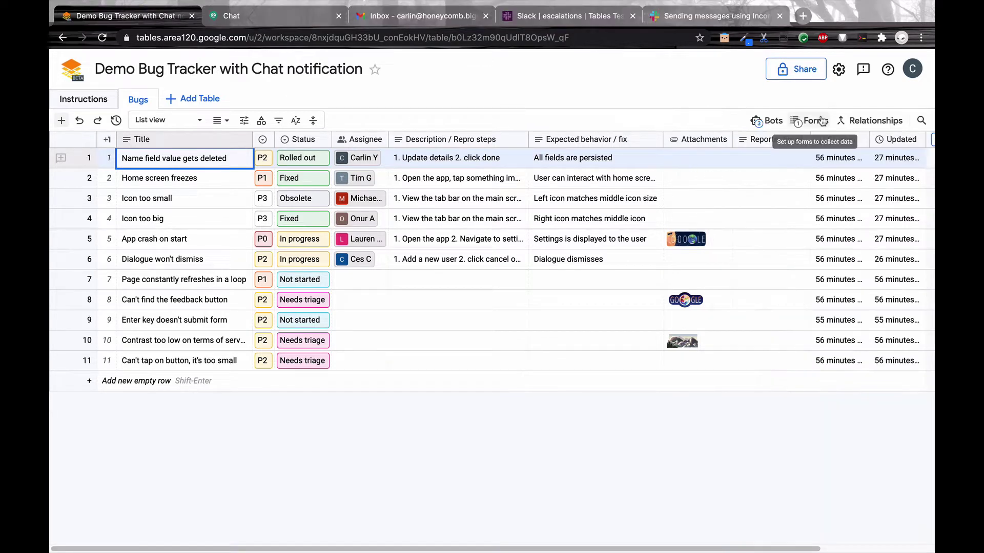
{"action": "left_click", "coordinate": [823, 121]}
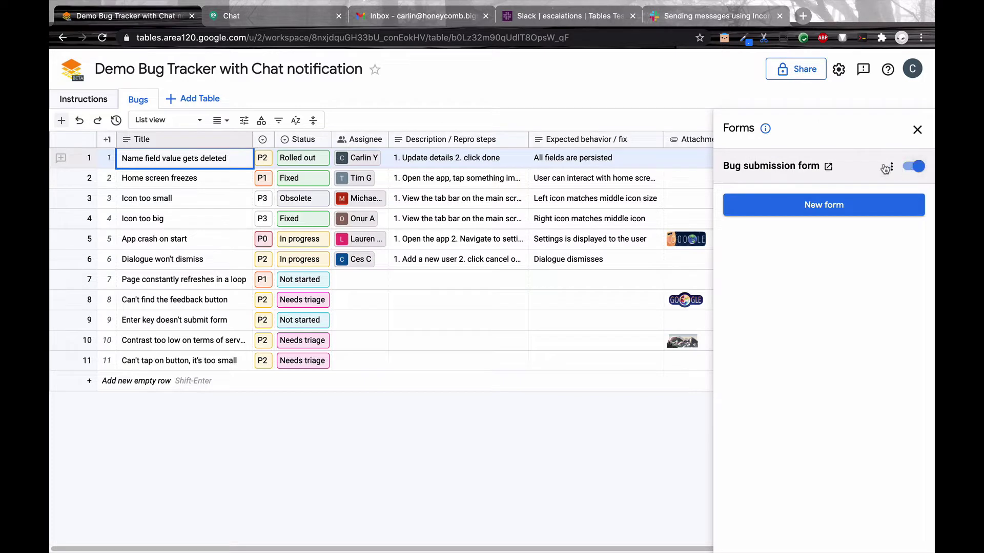
{"action": "left_click", "coordinate": [829, 166]}
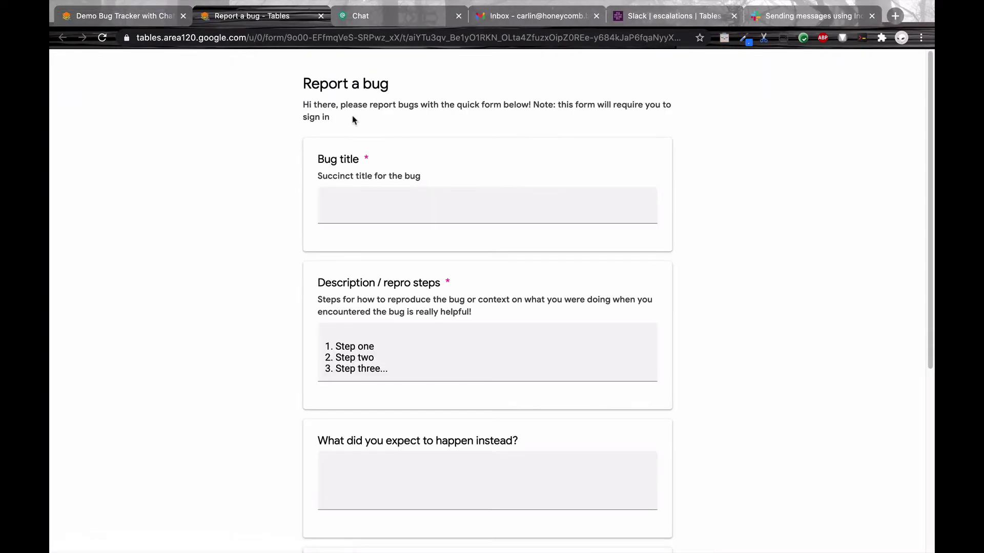
{"action": "left_click", "coordinate": [461, 200]}
{"action": "type", "text": "I can't login"}
{"action": "left_click", "coordinate": [384, 353]}
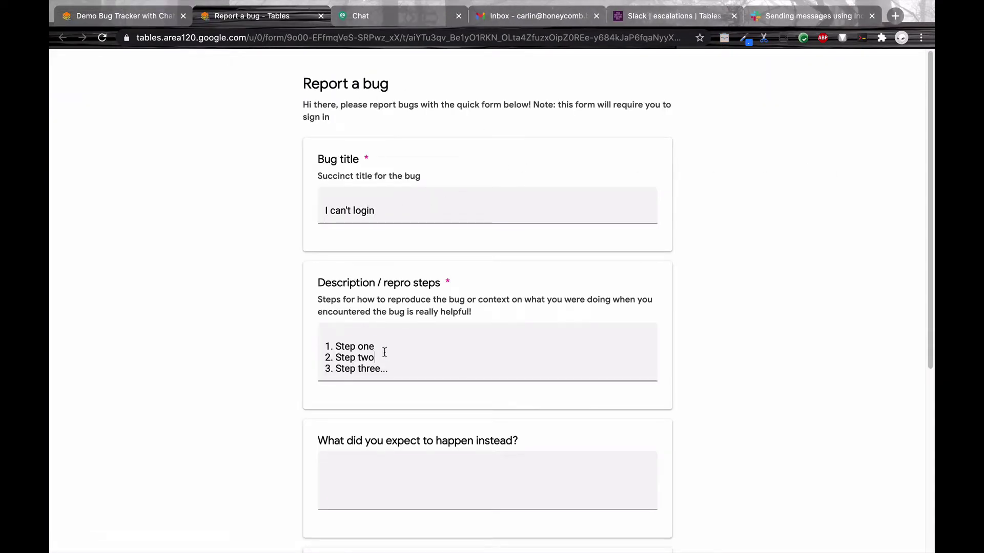
{"action": "type", "text": "Open the url, try to login."}
{"action": "scroll", "coordinate": [400, 404], "scroll_direction": "down", "scroll_amount": 2}
{"action": "scroll", "coordinate": [362, 392], "scroll_direction": "down", "scroll_amount": 2}
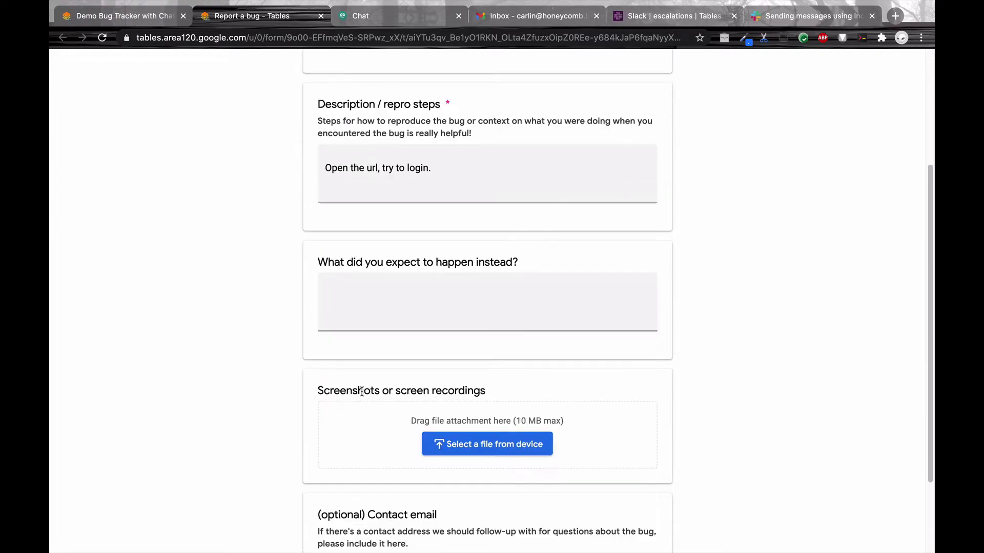
{"action": "type", "text": "Page would load"}
{"action": "scroll", "coordinate": [360, 399], "scroll_direction": "down", "scroll_amount": 2}
{"action": "scroll", "coordinate": [431, 461], "scroll_direction": "down", "scroll_amount": 1}
{"action": "left_click", "coordinate": [485, 532]}
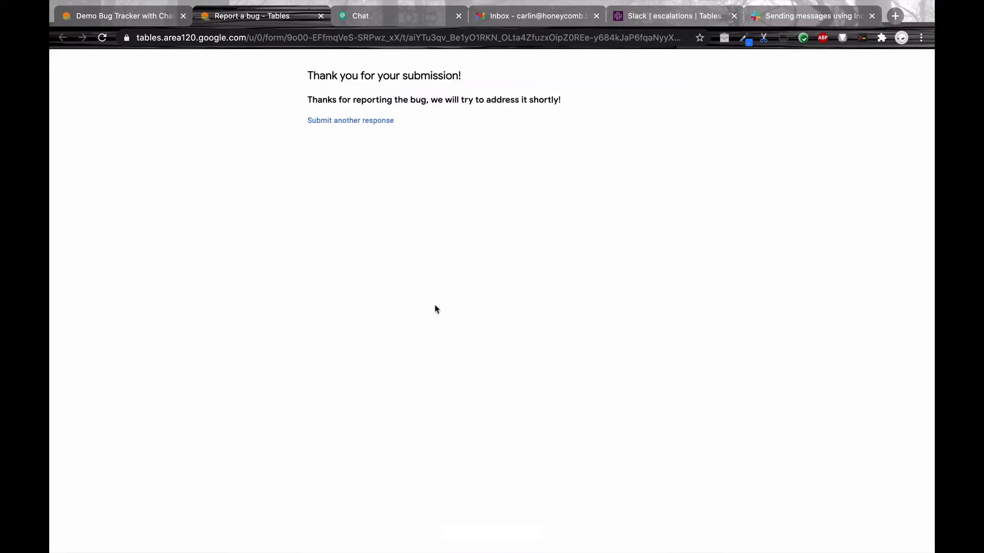
Check the new row 12 'I can't login' with empty Assignee in the Bugs table.
{"action": "left_click", "coordinate": [147, 16]}
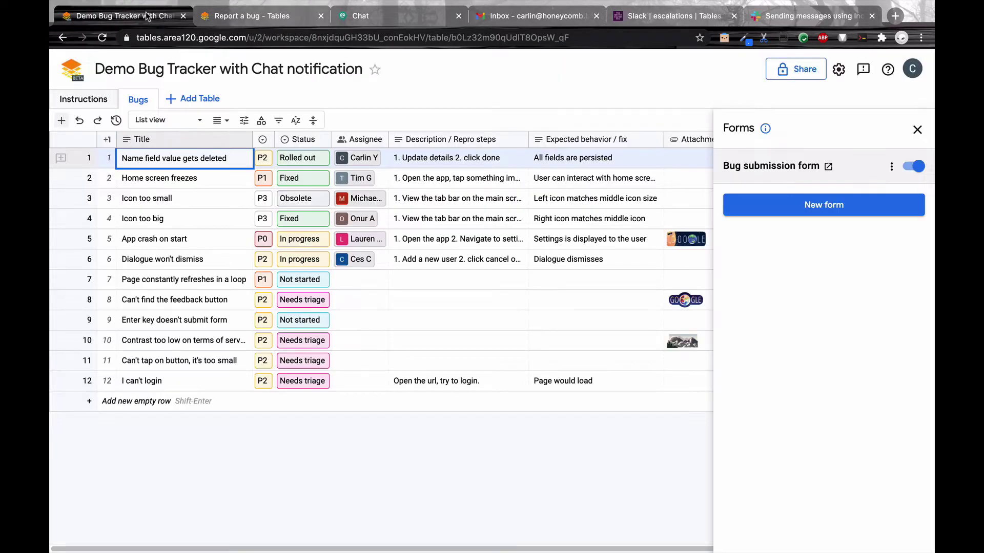
{"action": "left_click", "coordinate": [82, 377]}
{"action": "left_click", "coordinate": [369, 383]}
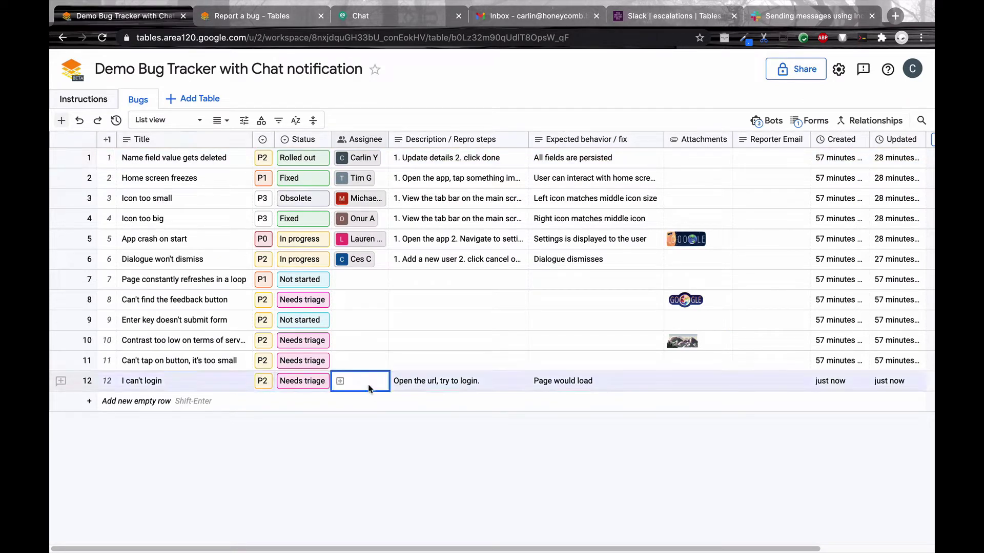
{"action": "left_click", "coordinate": [208, 382]}
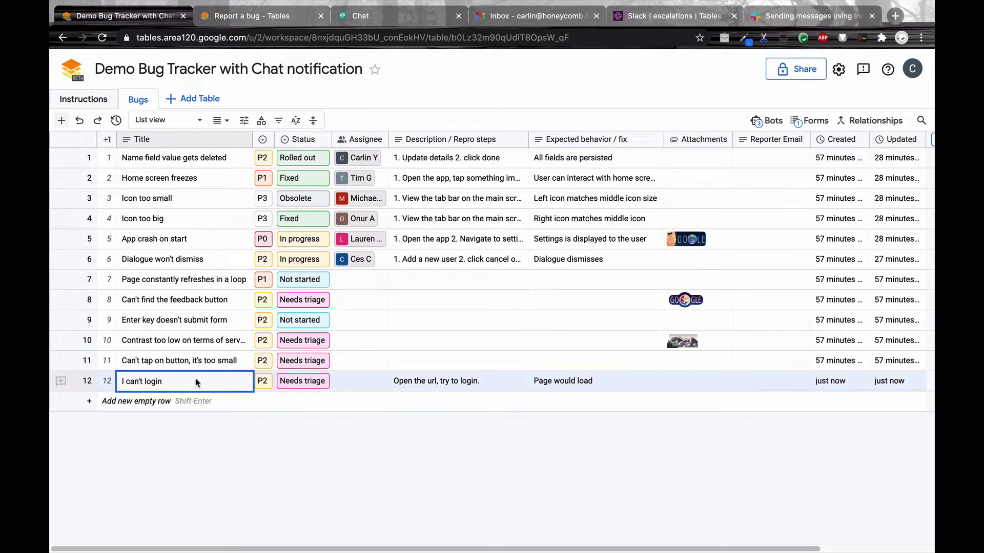
Create a Google Chat room named 'Bug triage team'.
{"action": "left_click", "coordinate": [390, 22]}
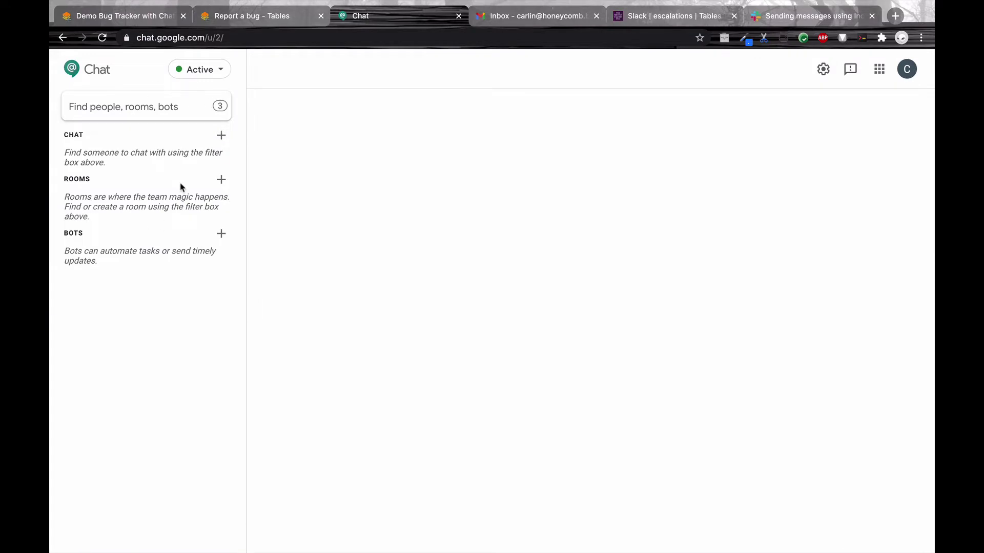
{"action": "left_click", "coordinate": [221, 179]}
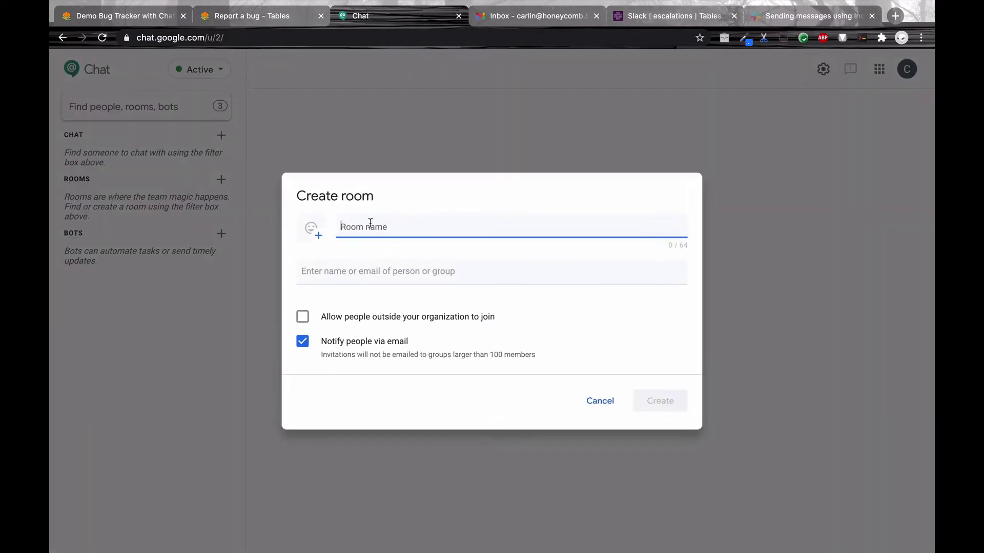
{"action": "type", "text": "Bug triage team"}
{"action": "left_click", "coordinate": [648, 409]}
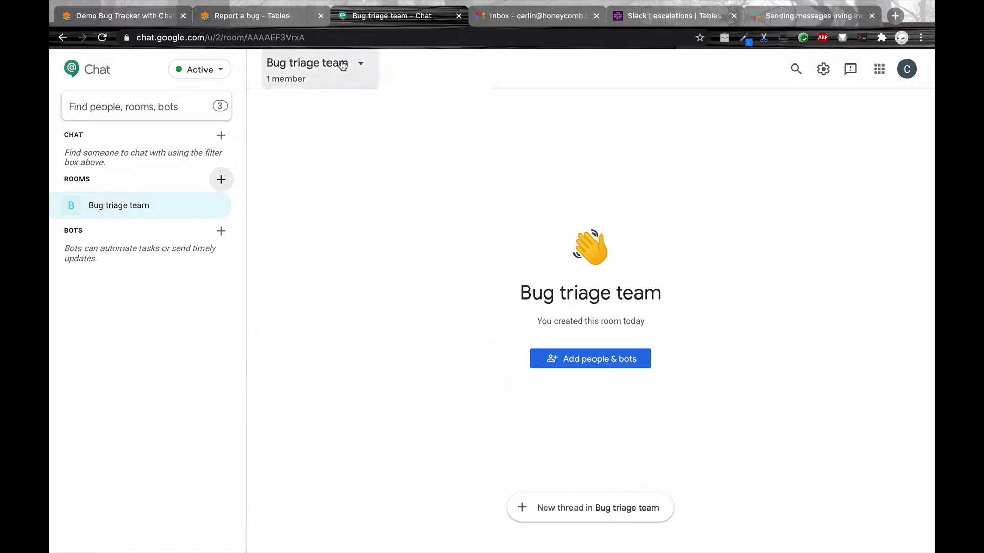
Add an incoming webhook named 'Bug bot' to the room and copy its URL.
{"action": "left_click", "coordinate": [307, 63]}
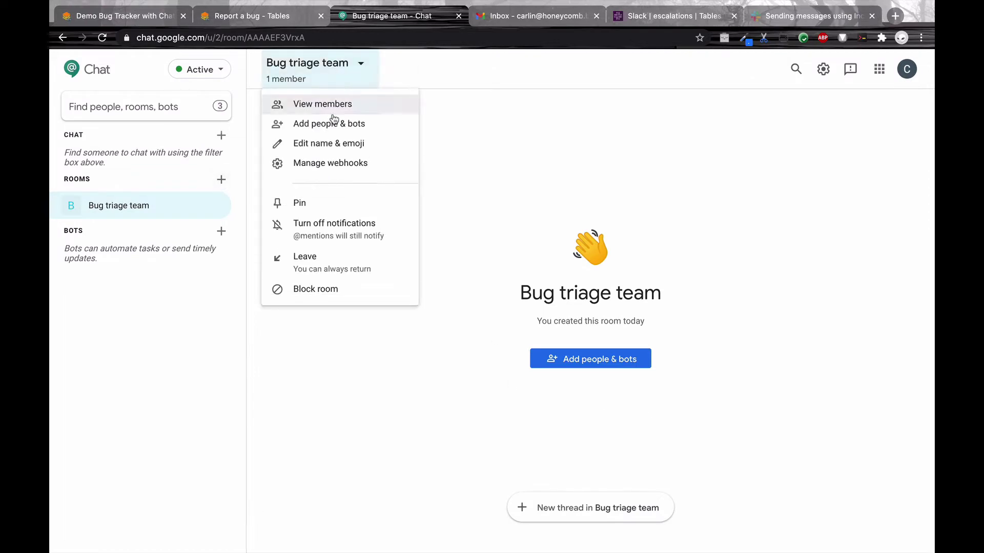
{"action": "left_click", "coordinate": [346, 163]}
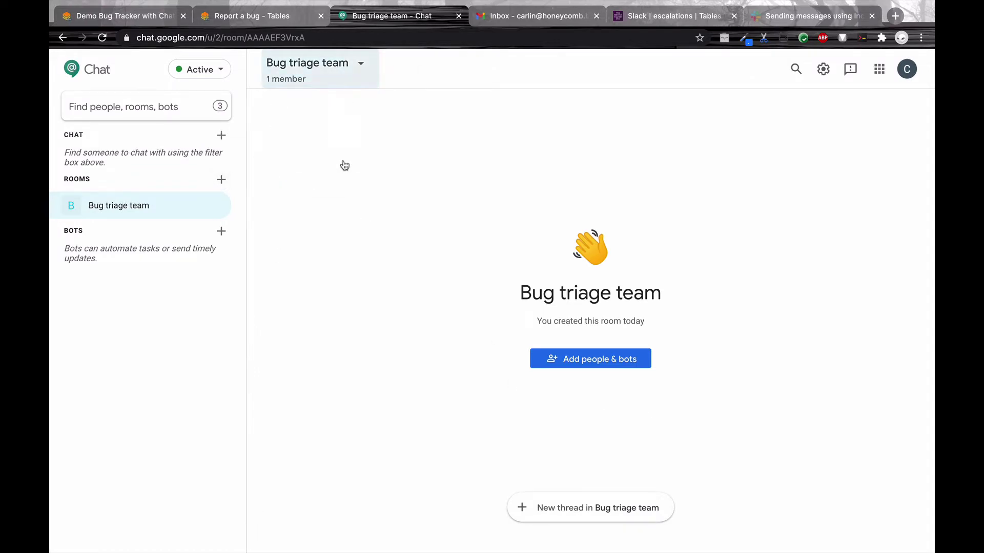
{"action": "type", "text": "Bug bot"}
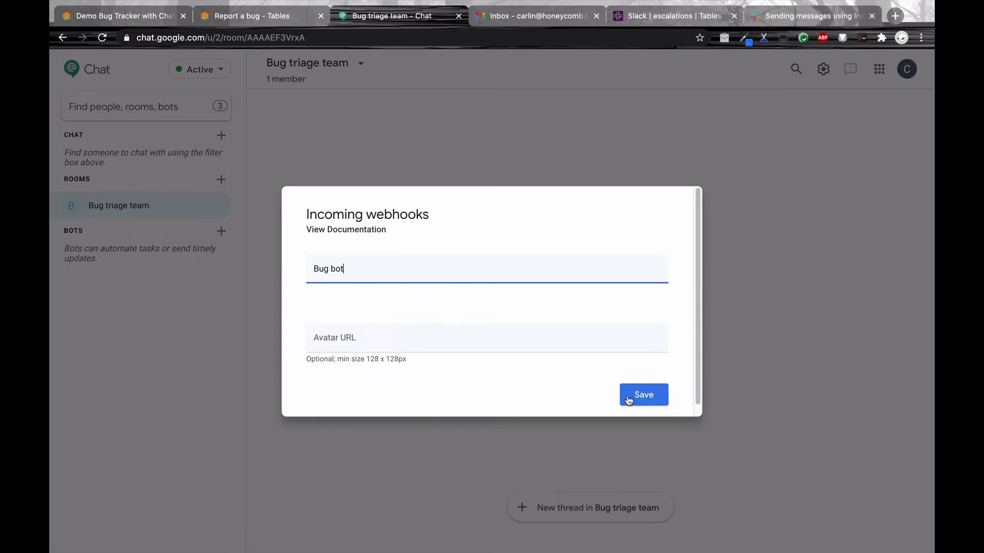
{"action": "left_click", "coordinate": [627, 396]}
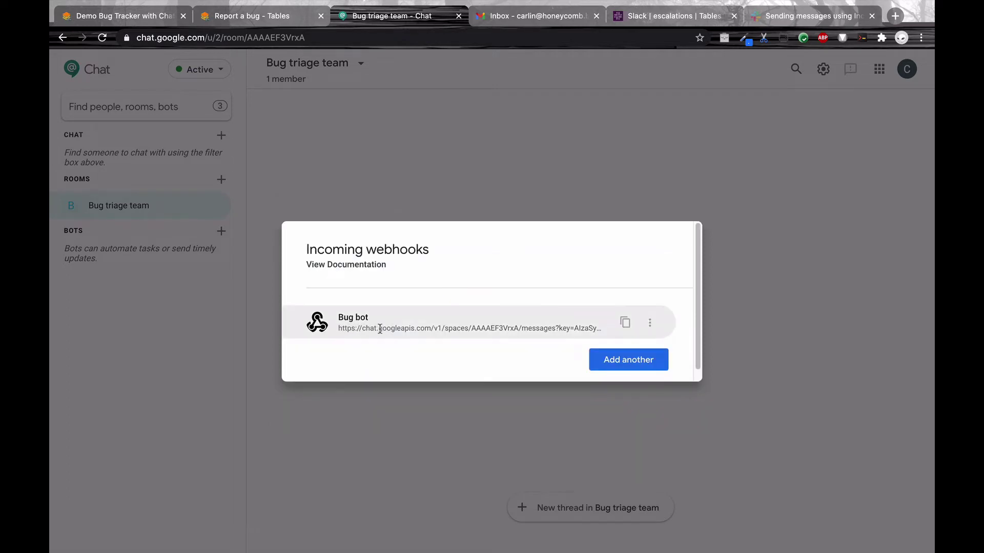
{"action": "left_click", "coordinate": [626, 323]}
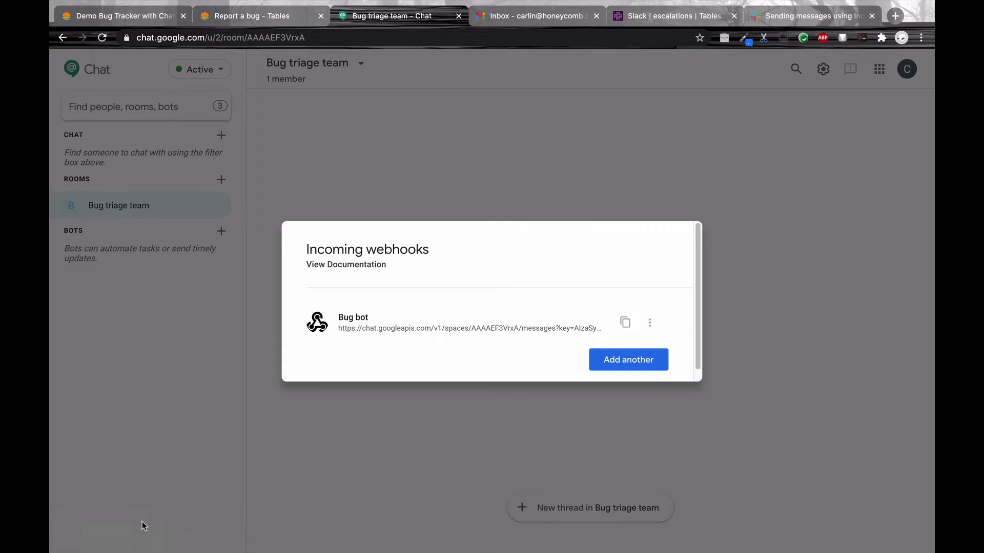
Duplicate the 'New bug created notification' bot in the Tables bot list.
{"action": "left_click", "coordinate": [94, 16]}
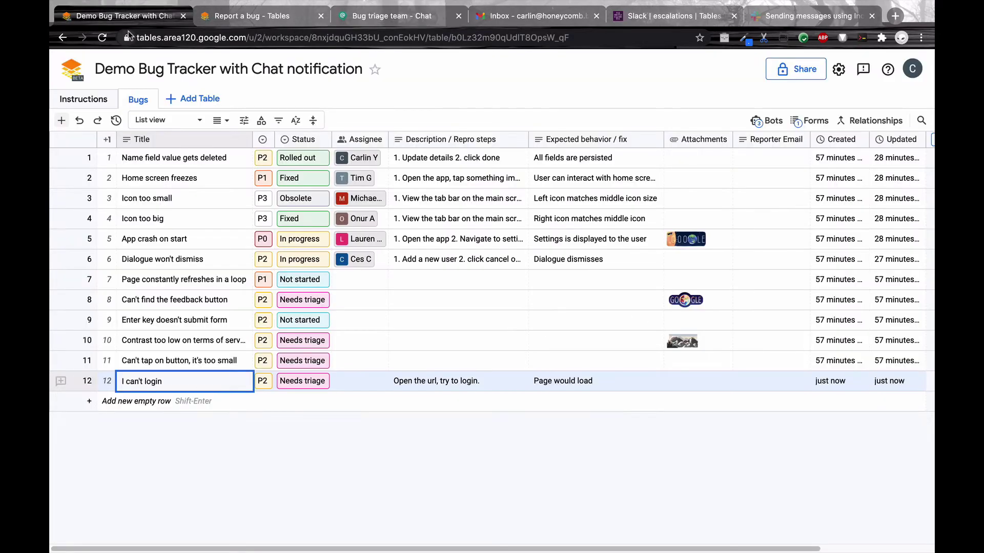
{"action": "left_click", "coordinate": [771, 122]}
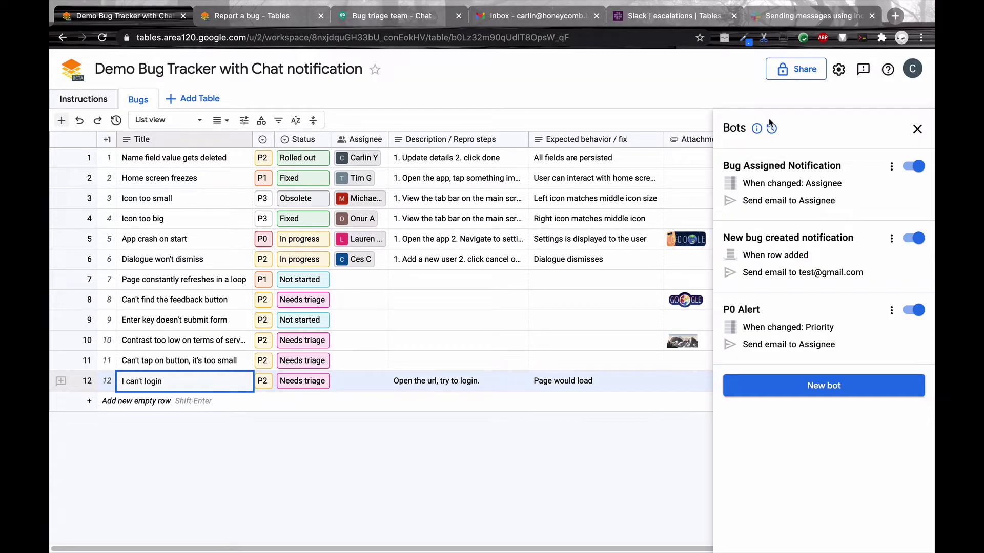
{"action": "left_click", "coordinate": [891, 239]}
{"action": "left_click", "coordinate": [852, 260]}
Rename the copy to 'New bug chat notification' and change its action.
{"action": "key", "text": "ctrl+a"}
{"action": "type", "text": "New bug "}
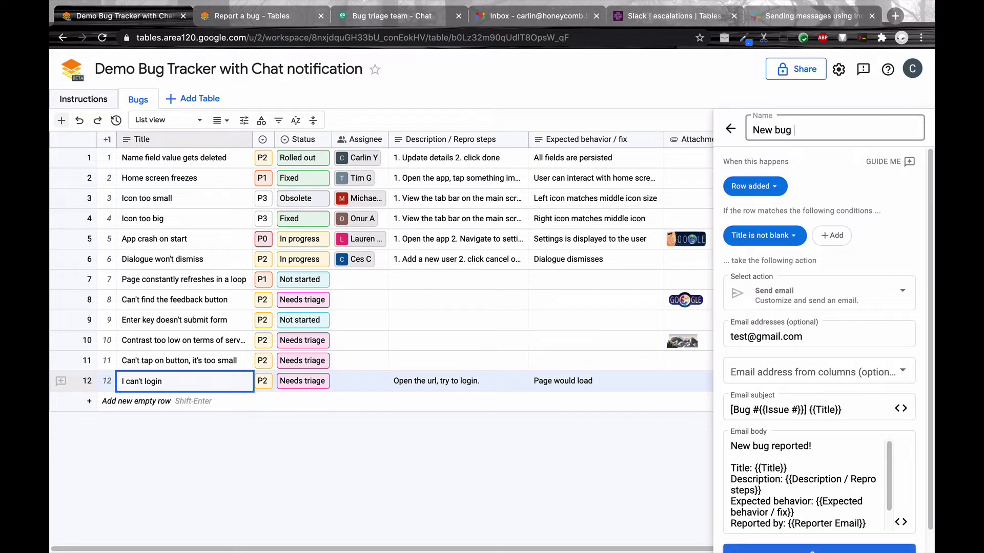
{"action": "type", "text": "chat notification"}
{"action": "key", "text": "Return"}
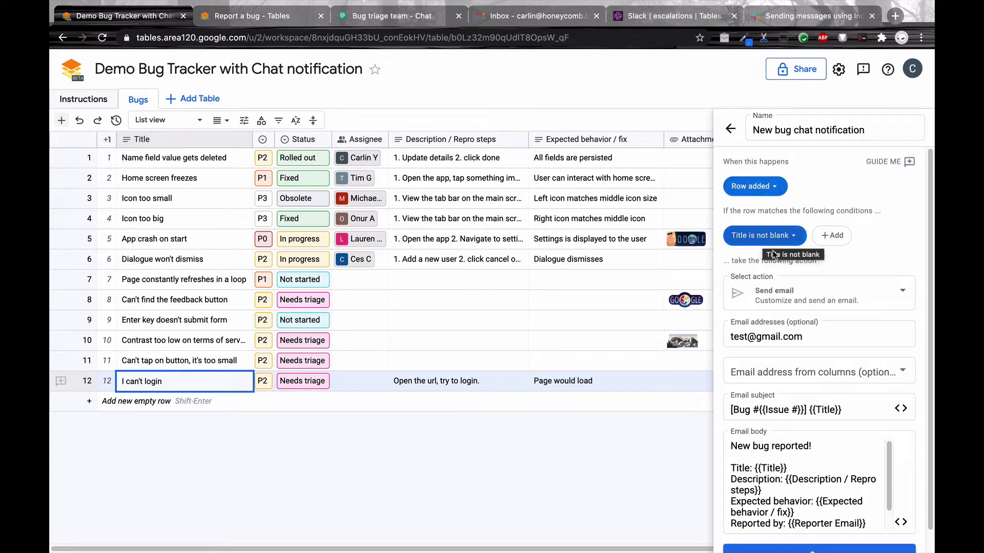
{"action": "scroll", "coordinate": [771, 254], "scroll_direction": "down", "scroll_amount": 1}
{"action": "left_click", "coordinate": [811, 276]}
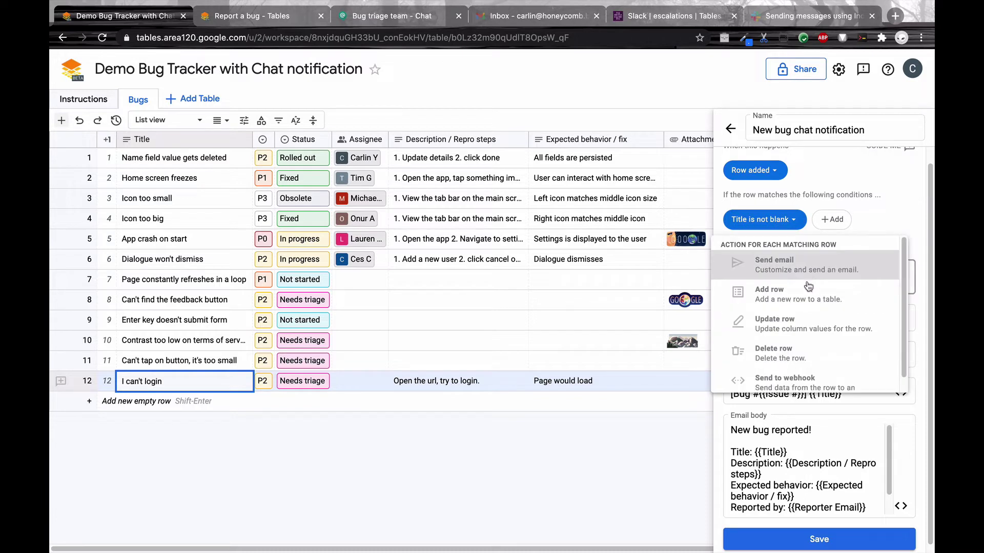
{"action": "scroll", "coordinate": [803, 361], "scroll_direction": "down", "scroll_amount": 1}
Set the action to Send to webhook with the Chat URL in POST with JSON format.
{"action": "left_click", "coordinate": [800, 377]}
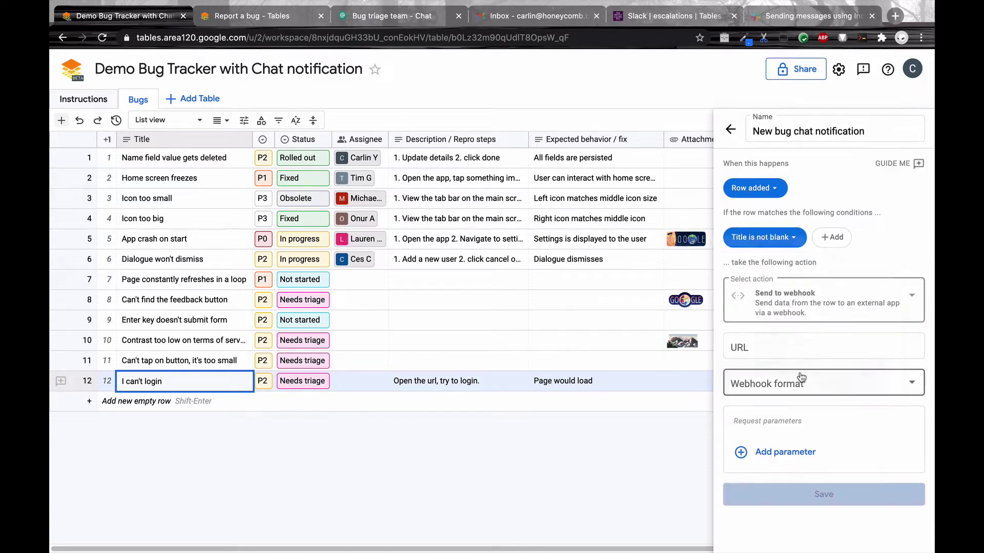
{"action": "left_click", "coordinate": [779, 346]}
{"action": "key", "text": "ctrl+v"}
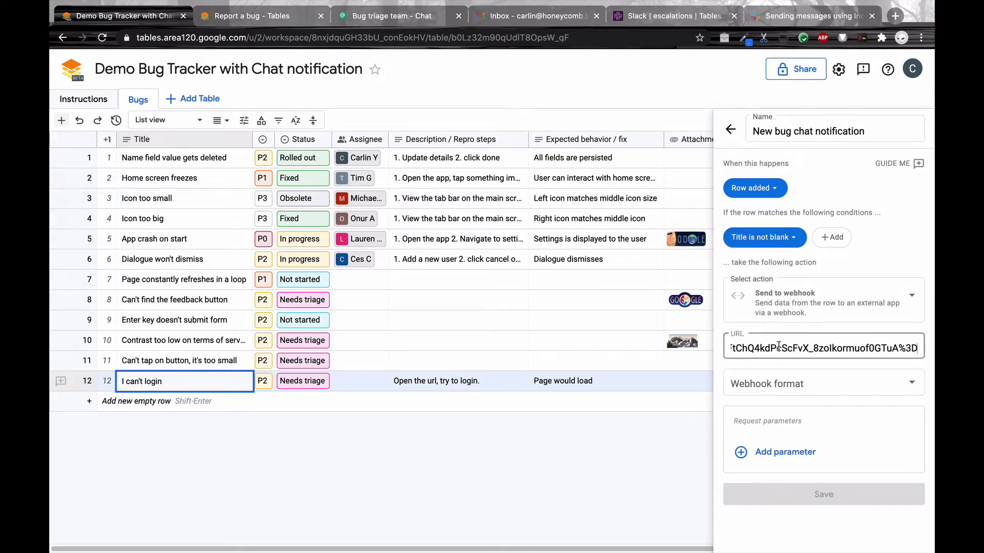
{"action": "key", "text": "Home"}
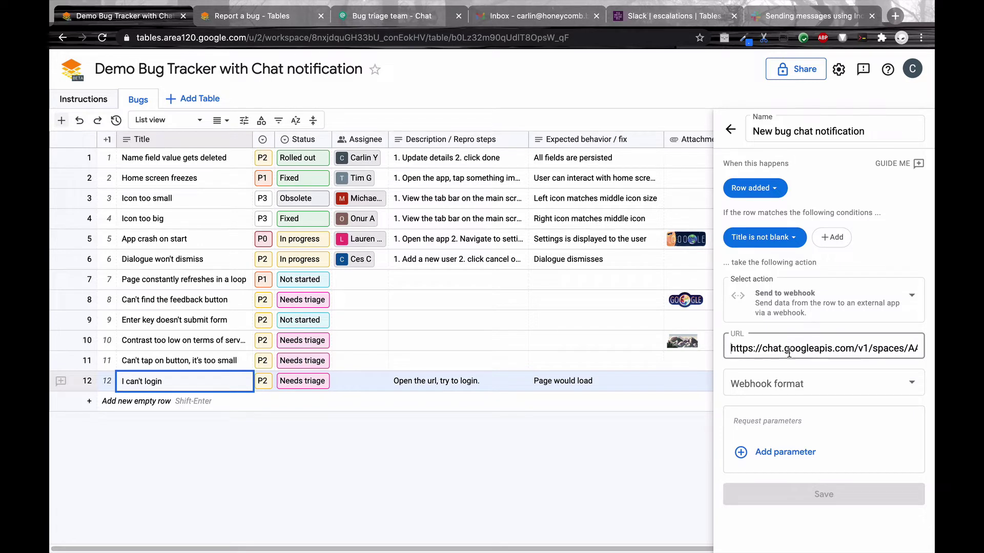
{"action": "left_click", "coordinate": [792, 382]}
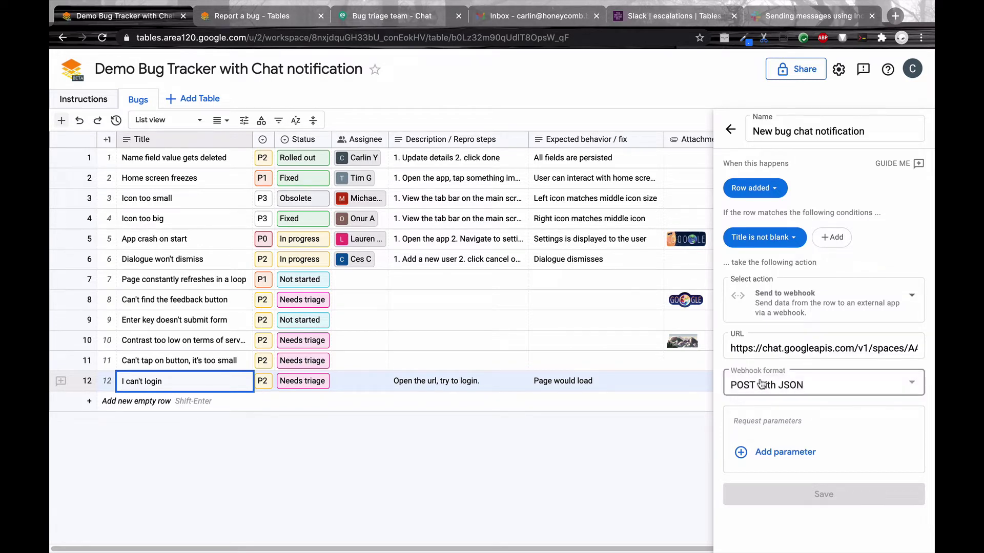
Add a request parameter whose value is {{Title}}, 'Description:' and {{Description / Repro steps}}.
{"action": "left_click", "coordinate": [749, 453]}
{"action": "type", "text": "text"}
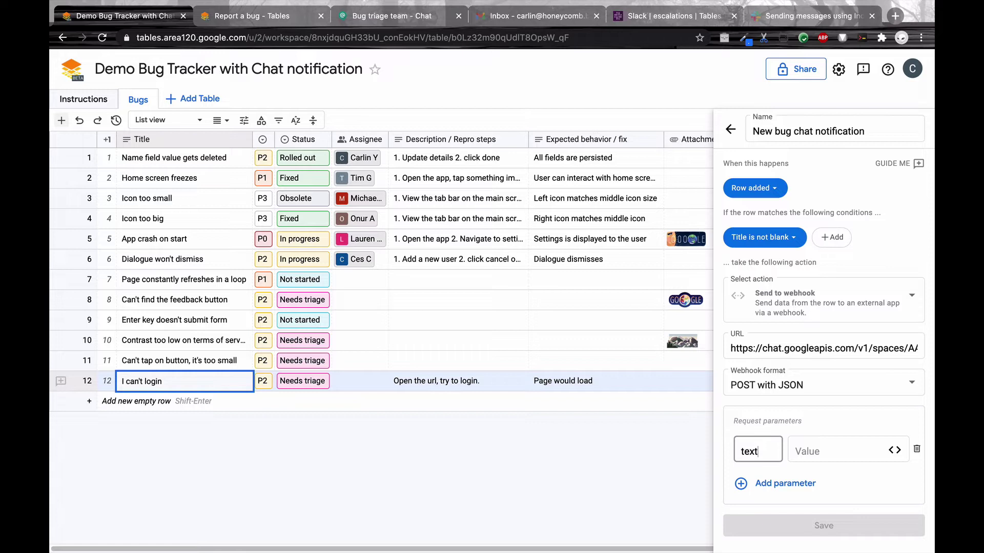
{"action": "left_click", "coordinate": [798, 452]}
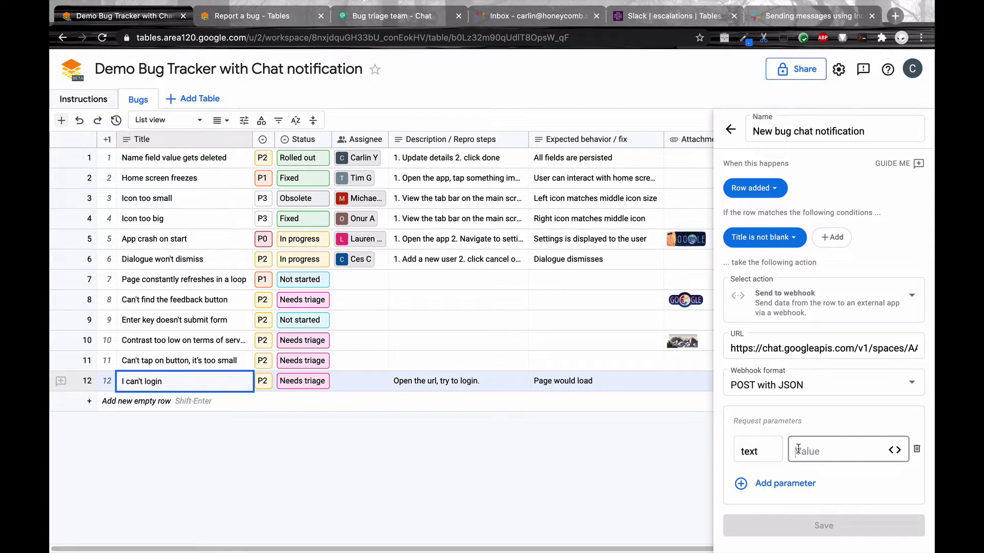
{"action": "type", "text": "New bug filed:"}
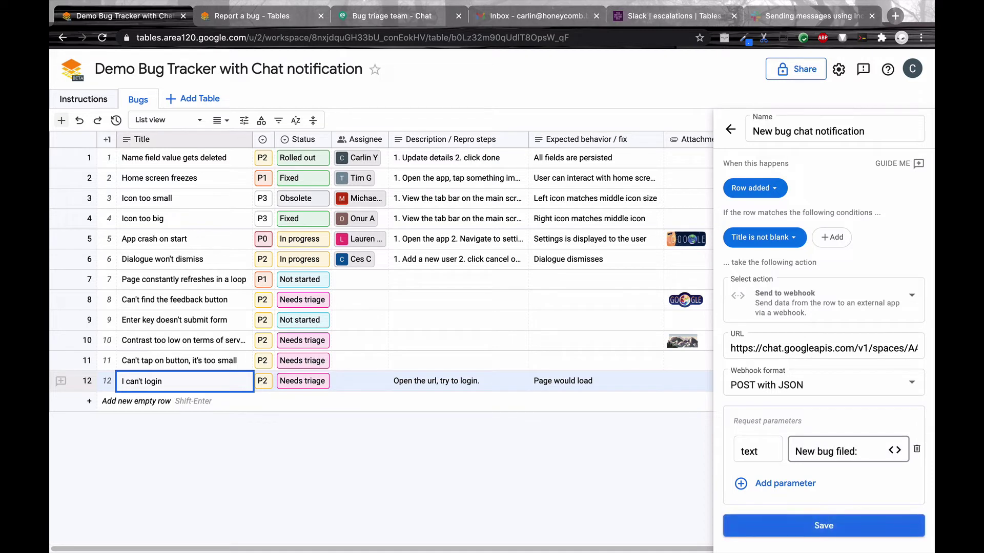
{"action": "left_click", "coordinate": [895, 450]}
{"action": "mouse_move", "coordinate": [861, 472]}
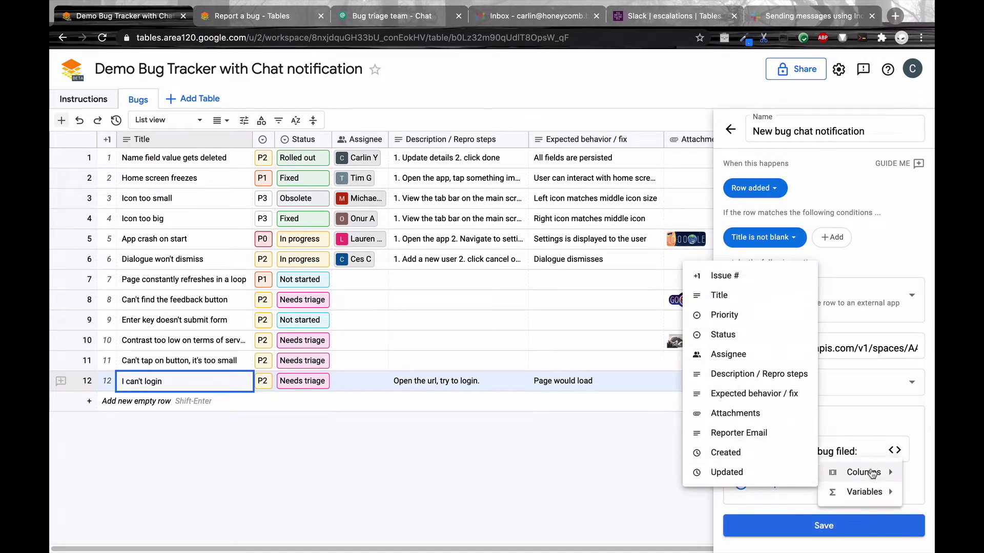
{"action": "left_click", "coordinate": [752, 296]}
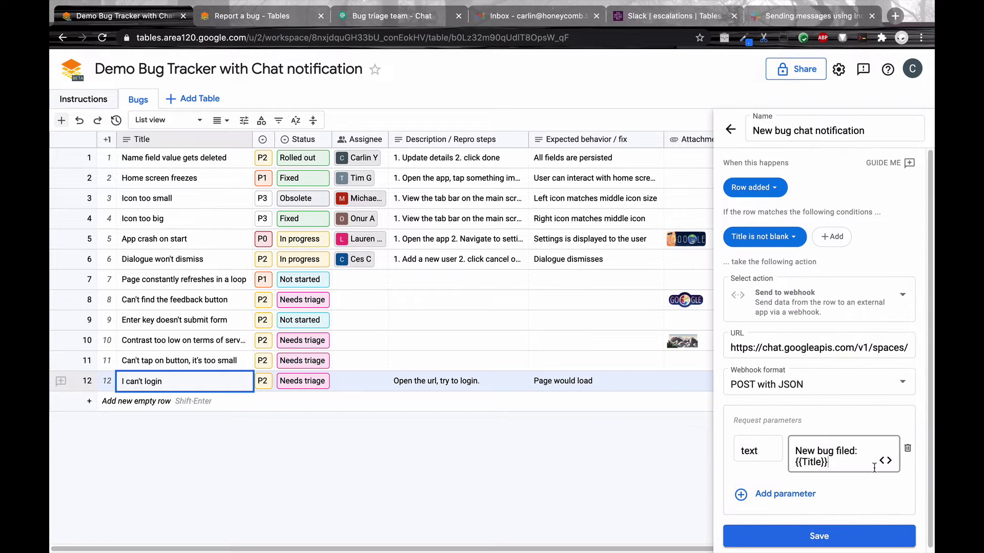
{"action": "key", "text": "Return"}
{"action": "key", "text": "Return"}
{"action": "type", "text": "Description:"}
{"action": "key", "text": "Return"}
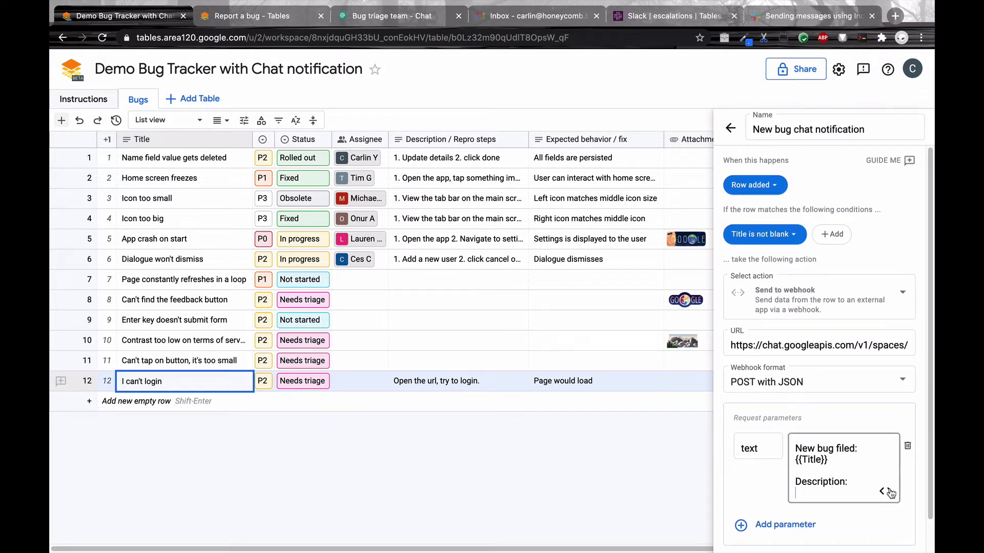
{"action": "left_click", "coordinate": [884, 492]}
{"action": "left_click", "coordinate": [737, 416]}
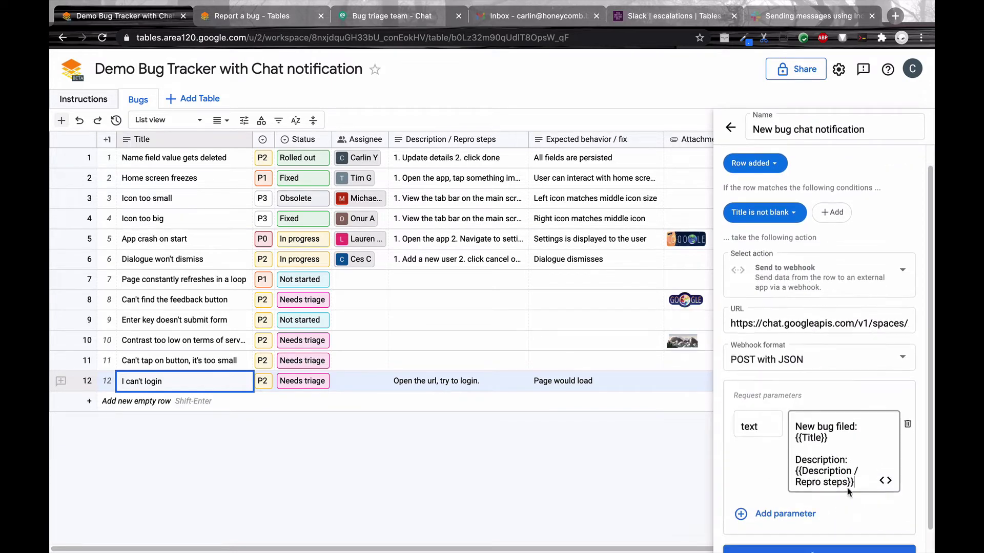
Save the New bug chat notification bot and start another form response.
{"action": "left_click", "coordinate": [815, 530]}
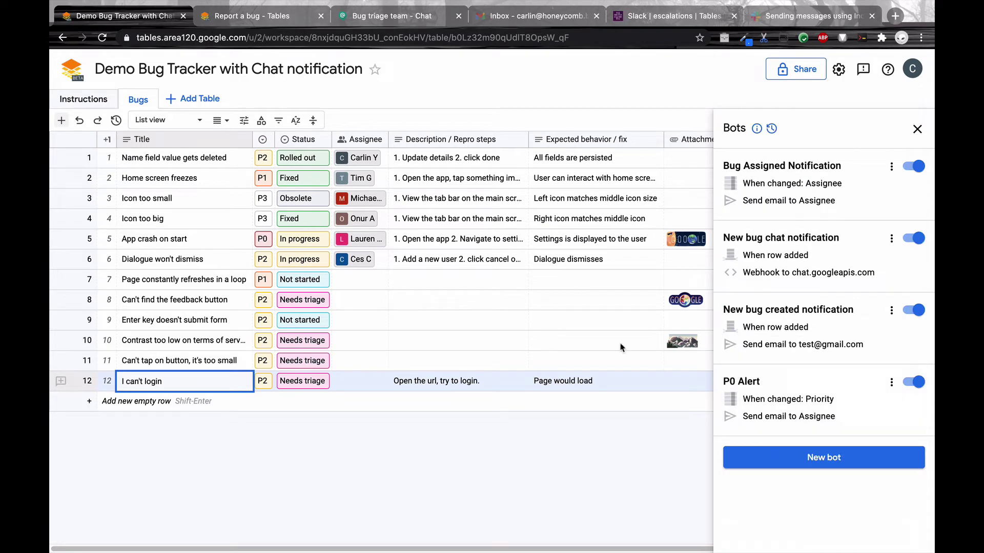
{"action": "left_click", "coordinate": [250, 16]}
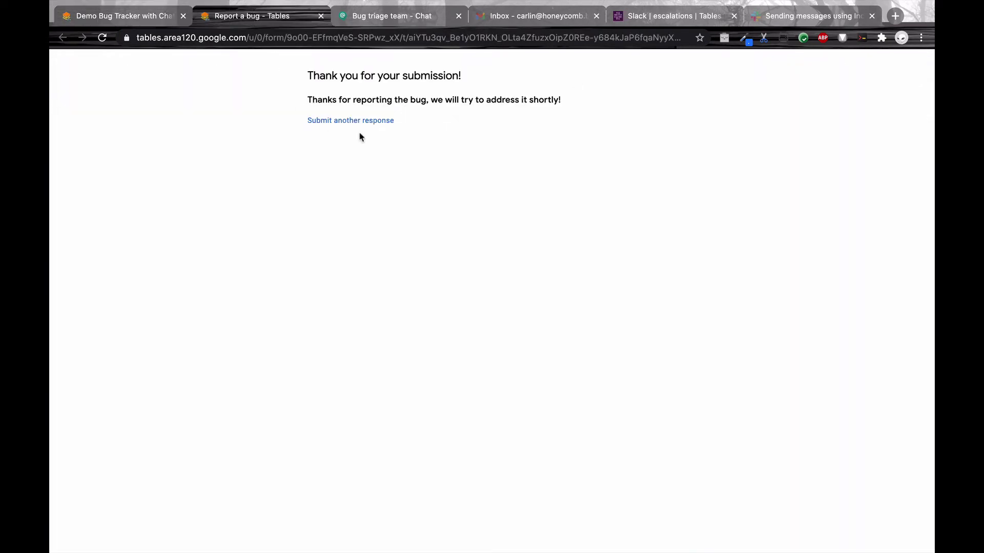
{"action": "left_click", "coordinate": [358, 122]}
Submit a 'Broken widget' bug report with its repro steps.
{"action": "left_click", "coordinate": [351, 207]}
{"action": "type", "text": "Broken widget"}
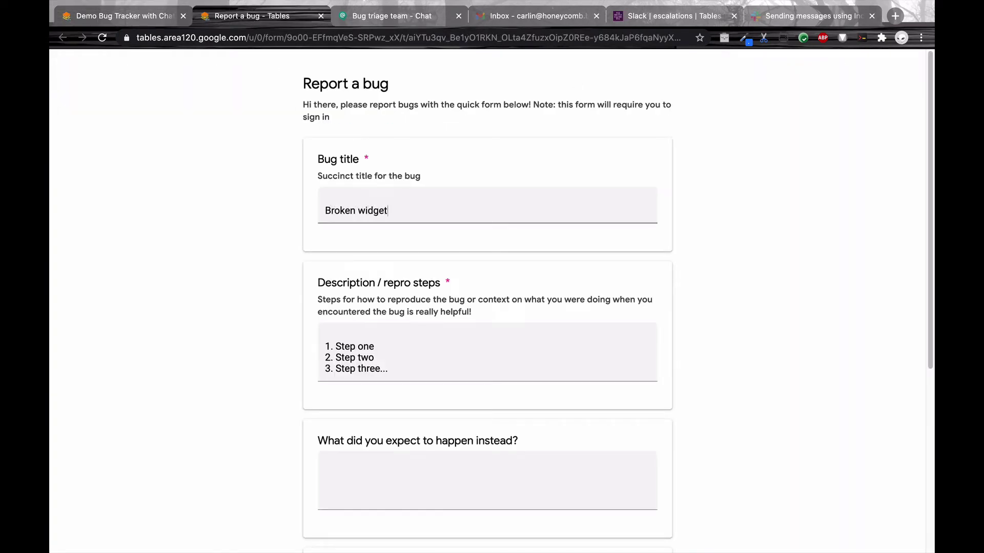
{"action": "key", "text": "Tab"}
{"action": "type", "text": "1. Open widget panel 2. Click on existing widget 3. Widget doesn't load"}
{"action": "scroll", "coordinate": [528, 407], "scroll_direction": "down", "scroll_amount": 5}
{"action": "left_click", "coordinate": [492, 530]}
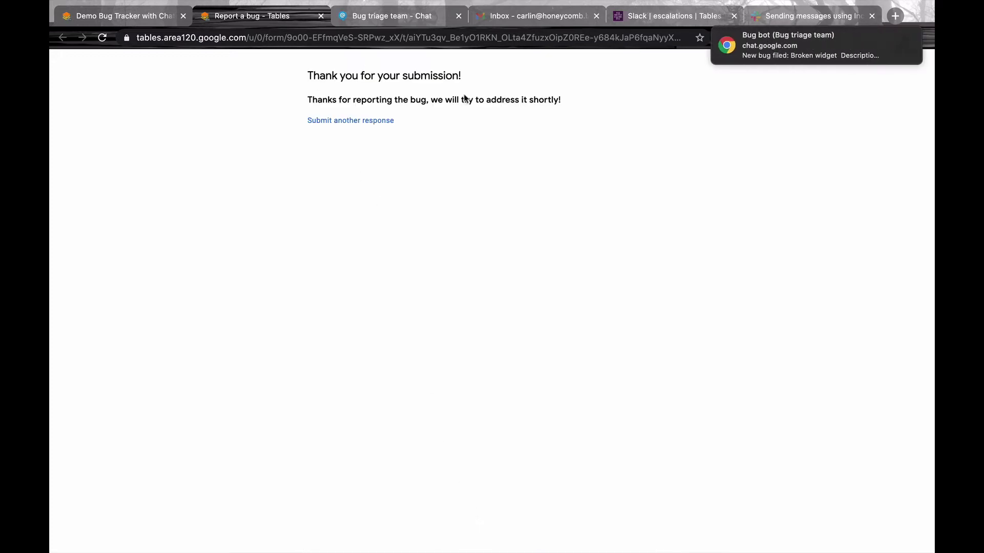
View the Bug bot's Broken widget message in the Bug triage team room, then return to Tables.
{"action": "left_click", "coordinate": [374, 11]}
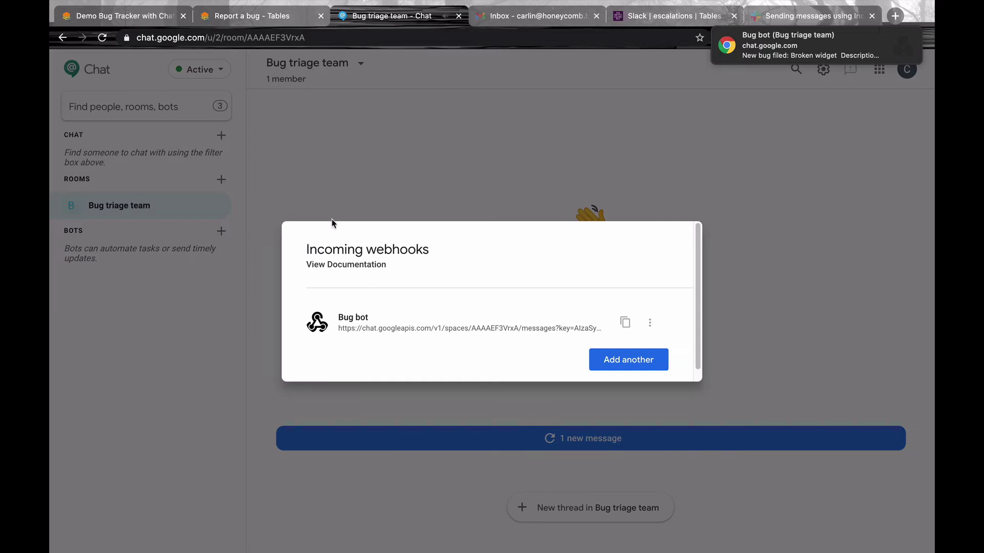
{"action": "left_click", "coordinate": [455, 392]}
{"action": "left_click", "coordinate": [566, 439]}
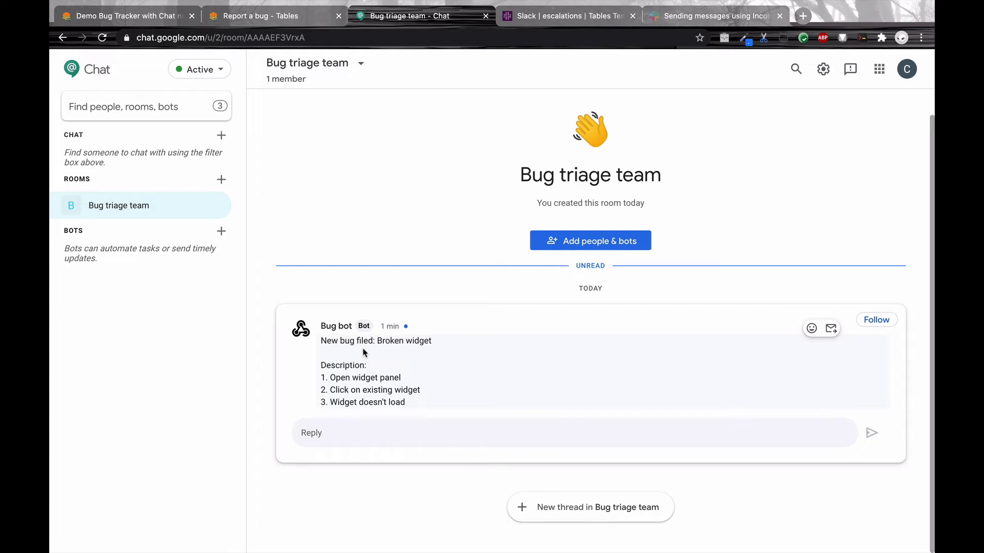
{"action": "left_click", "coordinate": [138, 16]}
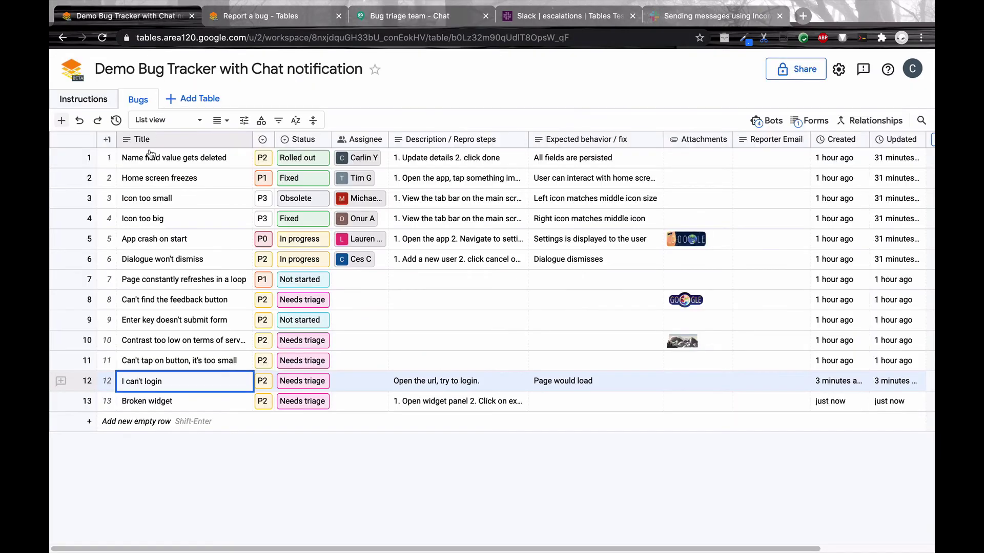
{"action": "mouse_move", "coordinate": [185, 381]}
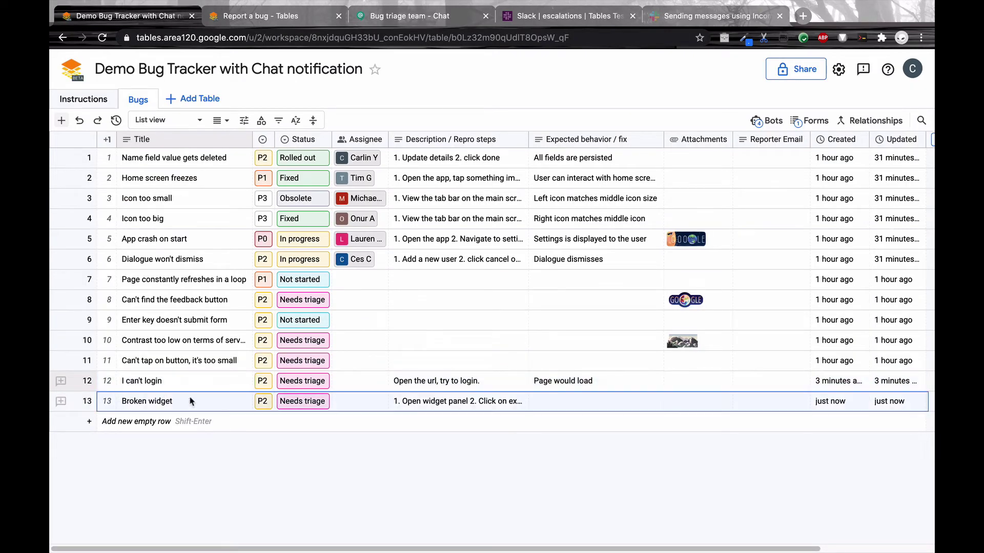
Confirm Broken widget is row 13, then switch to the Slack #escalations channel.
{"action": "left_click", "coordinate": [177, 403]}
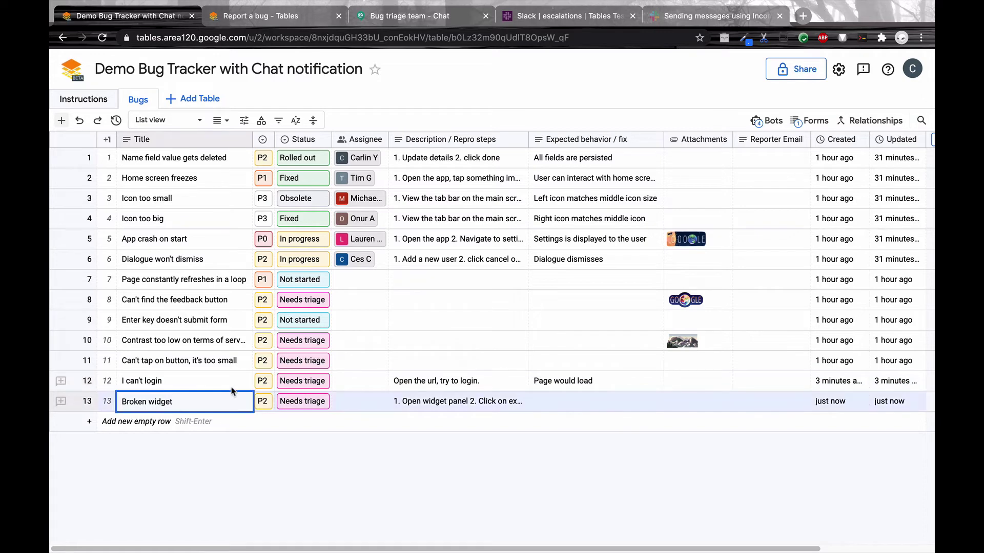
{"action": "left_click", "coordinate": [588, 15]}
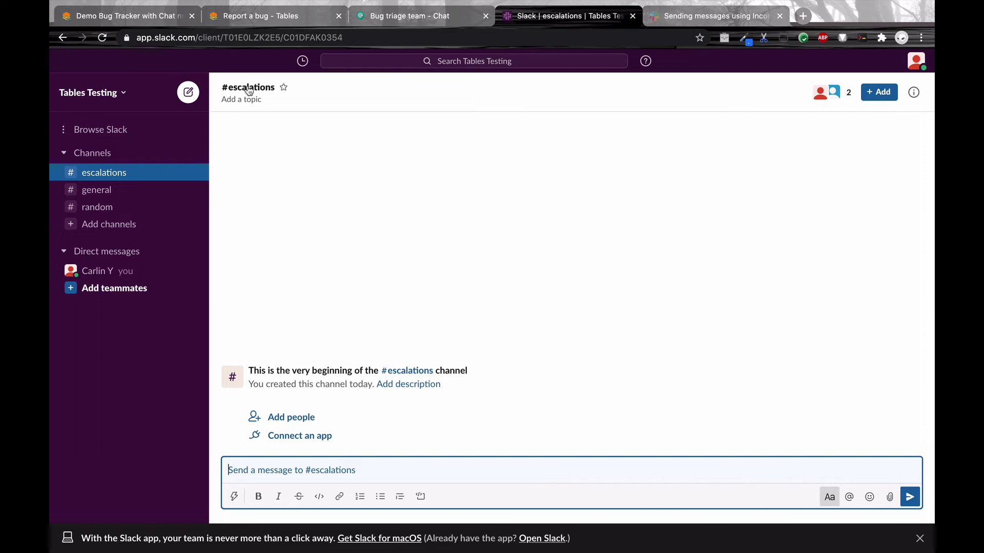
Add an Incoming WebHooks integration posting to #escalations and copy its webhook URL.
{"action": "left_click", "coordinate": [298, 438]}
{"action": "left_click", "coordinate": [373, 236]}
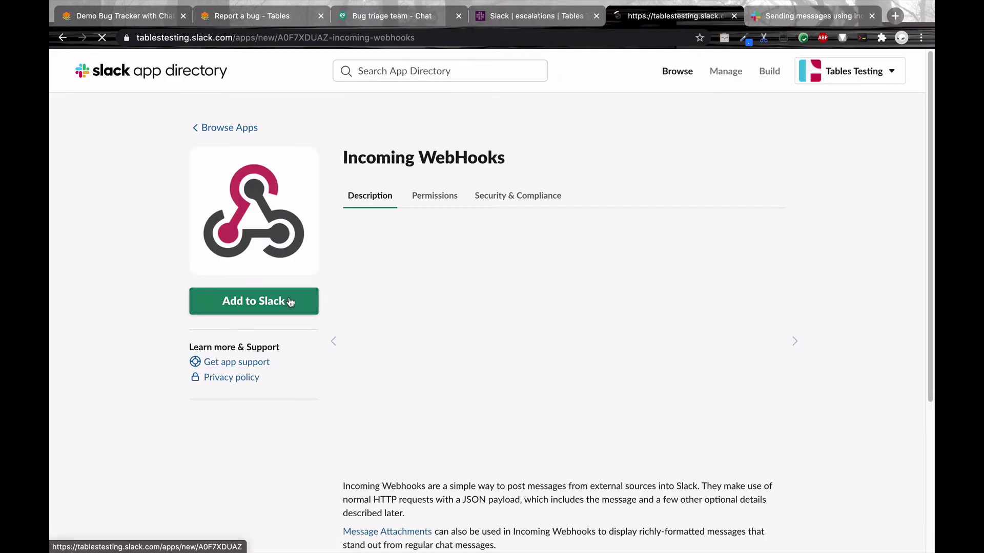
{"action": "scroll", "coordinate": [430, 331], "scroll_direction": "down", "scroll_amount": 1}
{"action": "left_click", "coordinate": [454, 350]}
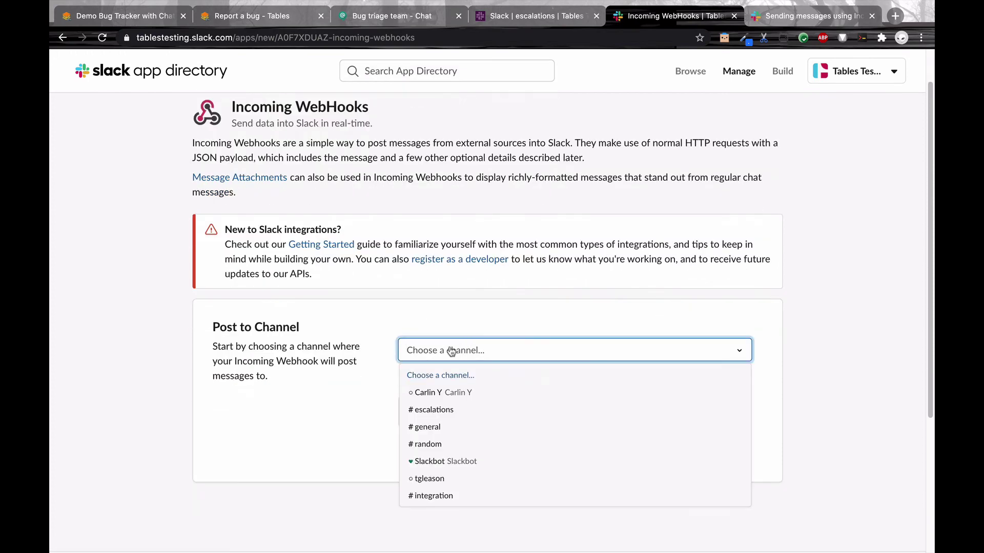
{"action": "left_click", "coordinate": [442, 412]}
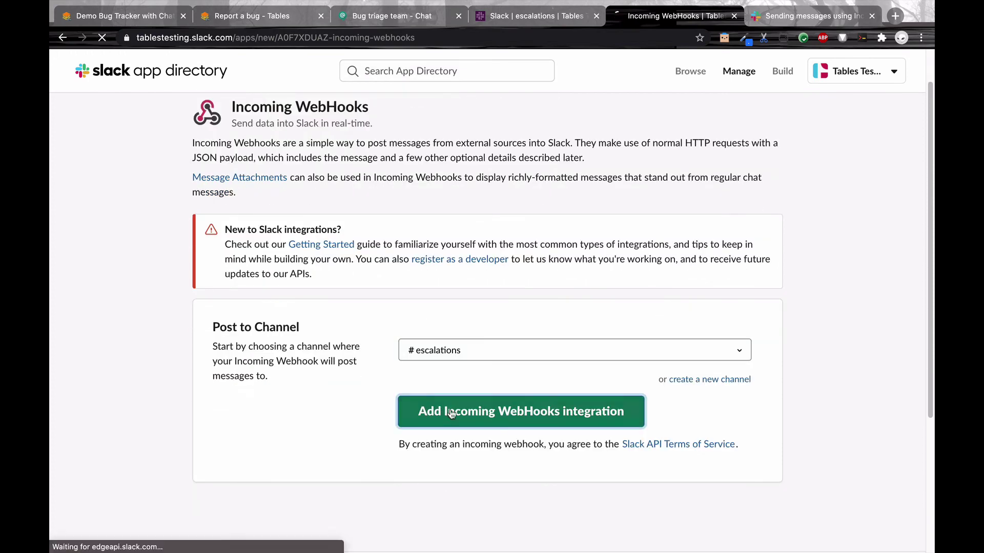
{"action": "left_click", "coordinate": [420, 419]}
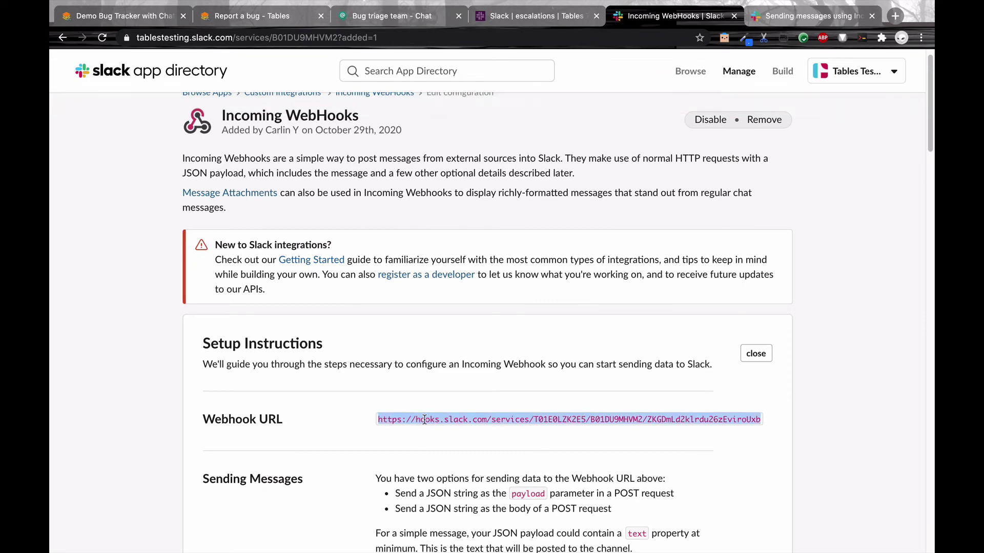
{"action": "scroll", "coordinate": [424, 420], "scroll_direction": "down", "scroll_amount": 3}
Create a 'P0 escalation channel' bot triggered when Priority changes.
{"action": "left_click", "coordinate": [123, 16]}
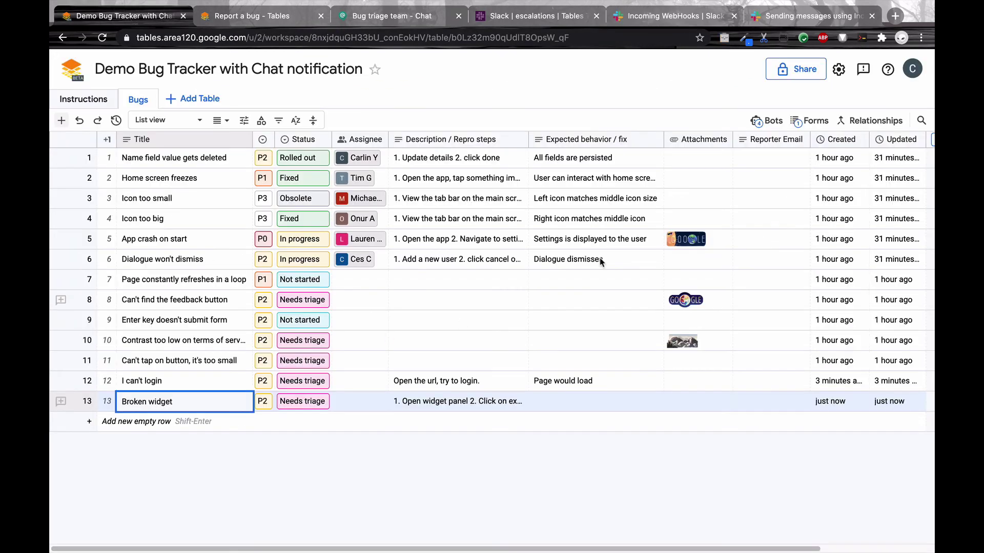
{"action": "left_click", "coordinate": [768, 121]}
{"action": "left_click", "coordinate": [808, 456]}
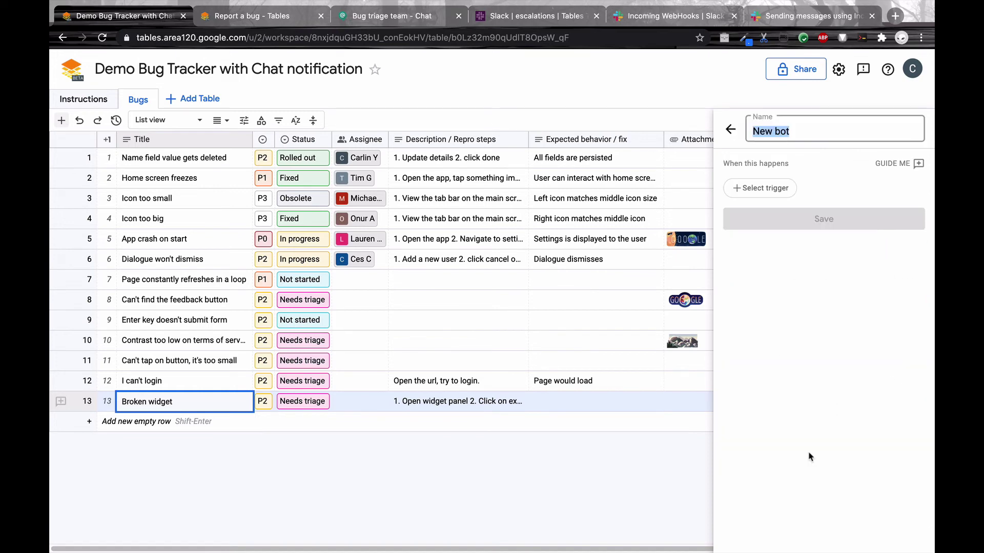
{"action": "type", "text": "P0 escalation channel"}
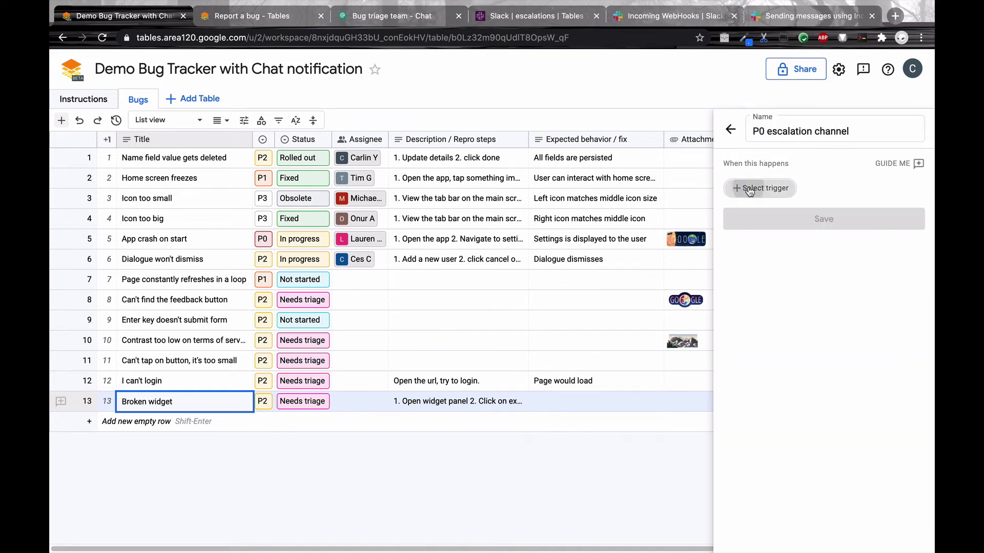
{"action": "left_click", "coordinate": [760, 188]}
{"action": "mouse_move", "coordinate": [814, 226]}
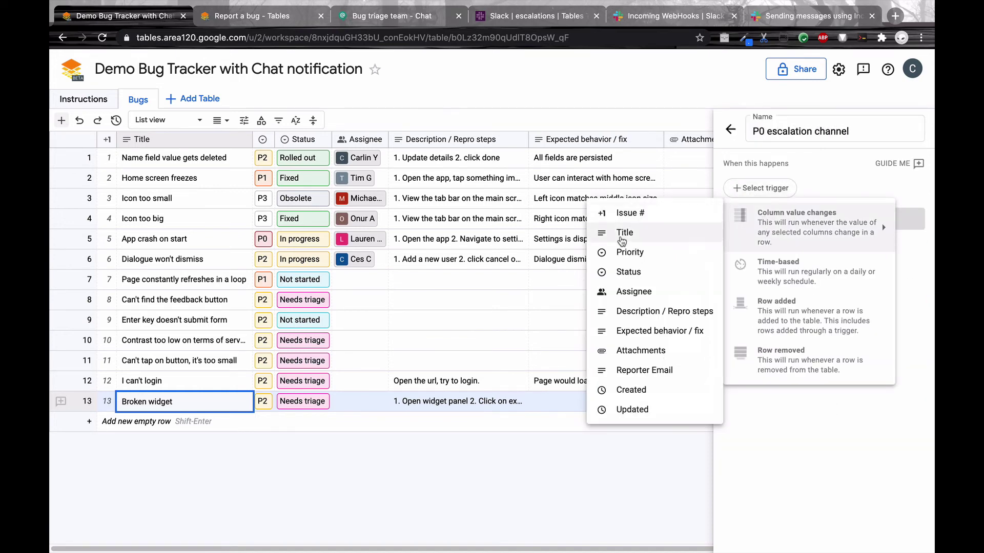
{"action": "left_click", "coordinate": [629, 254]}
Add the condition Priority matches P0.
{"action": "left_click", "coordinate": [743, 237]}
{"action": "left_click", "coordinate": [757, 265]}
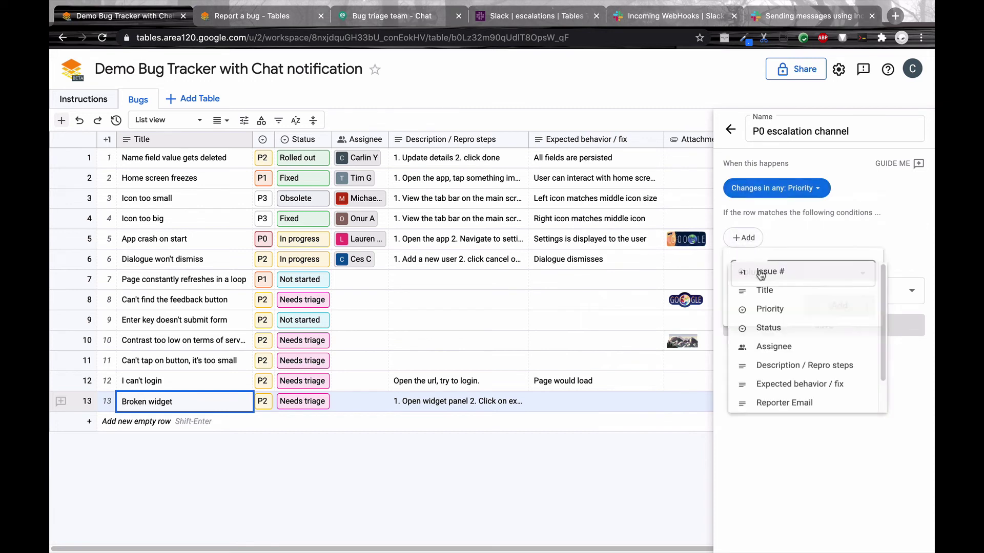
{"action": "left_click", "coordinate": [765, 309]}
{"action": "left_click", "coordinate": [767, 343]}
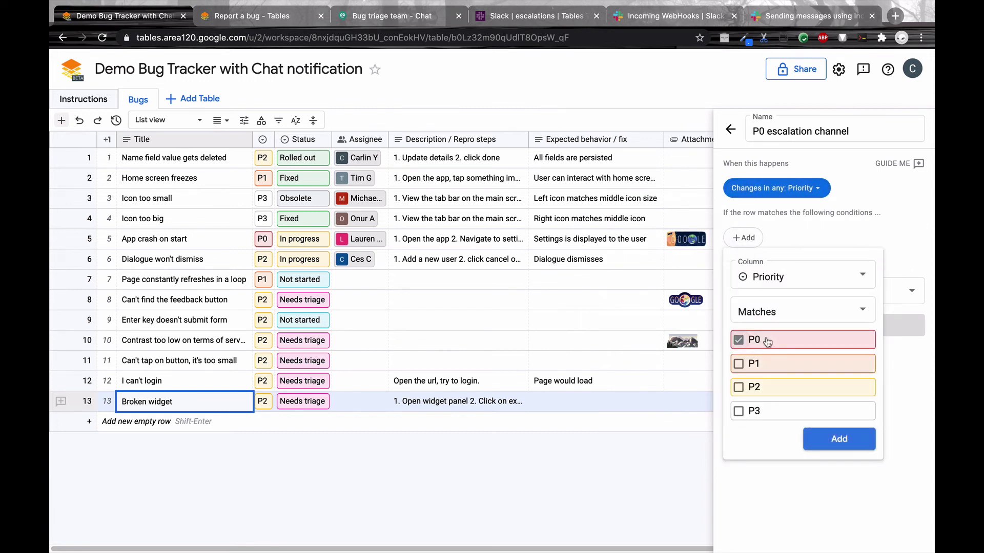
{"action": "left_click", "coordinate": [818, 439]}
Set the action to Send to webhook, POST with JSON, with the Slack webhook URL.
{"action": "left_click", "coordinate": [801, 299]}
{"action": "scroll", "coordinate": [784, 376], "scroll_direction": "down", "scroll_amount": 1}
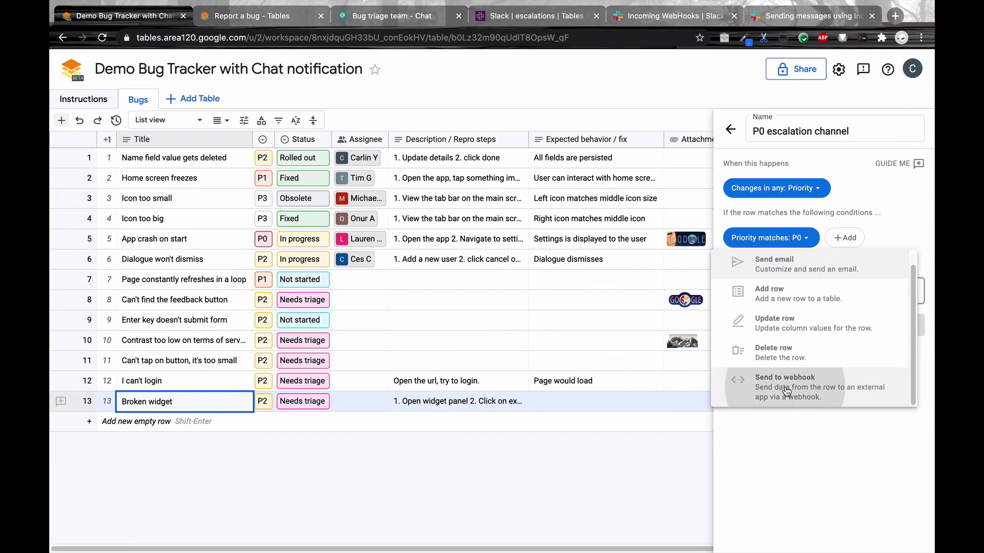
{"action": "left_click", "coordinate": [769, 395]}
{"action": "left_click", "coordinate": [770, 384]}
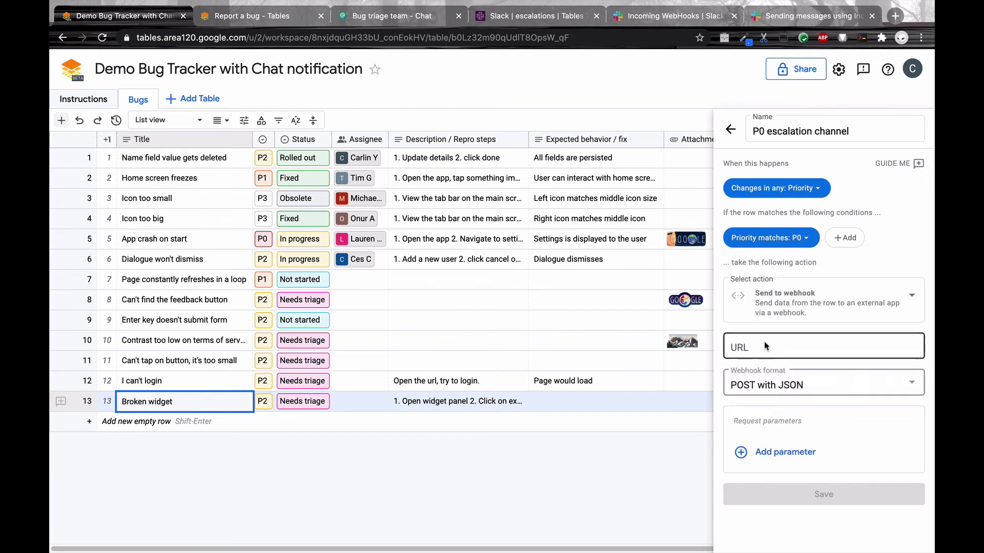
{"action": "left_click", "coordinate": [764, 346]}
{"action": "key", "text": "ctrl+v"}
{"action": "key", "text": "Home"}
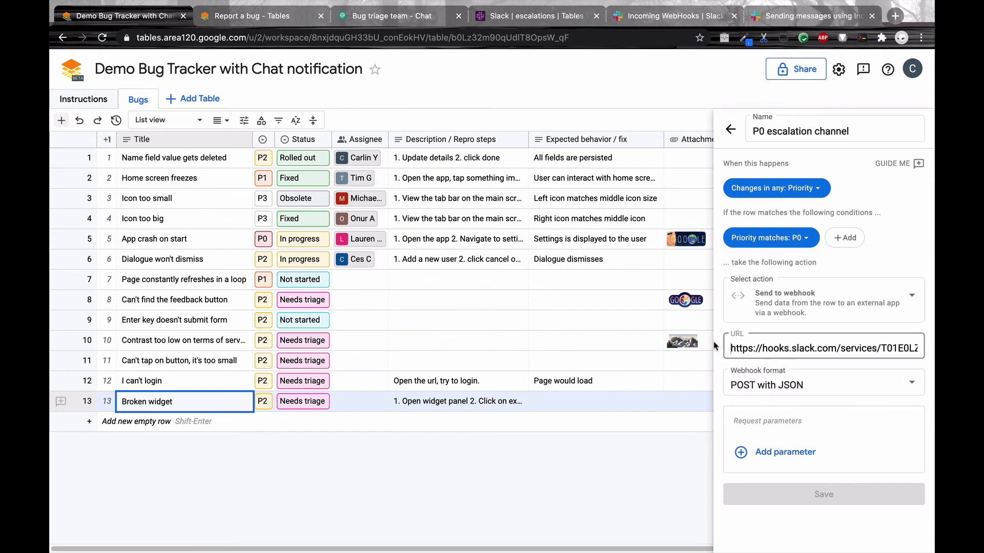
Add a text parameter containing {{Title}} and save the bot.
{"action": "left_click", "coordinate": [784, 452]}
{"action": "type", "text": "text"}
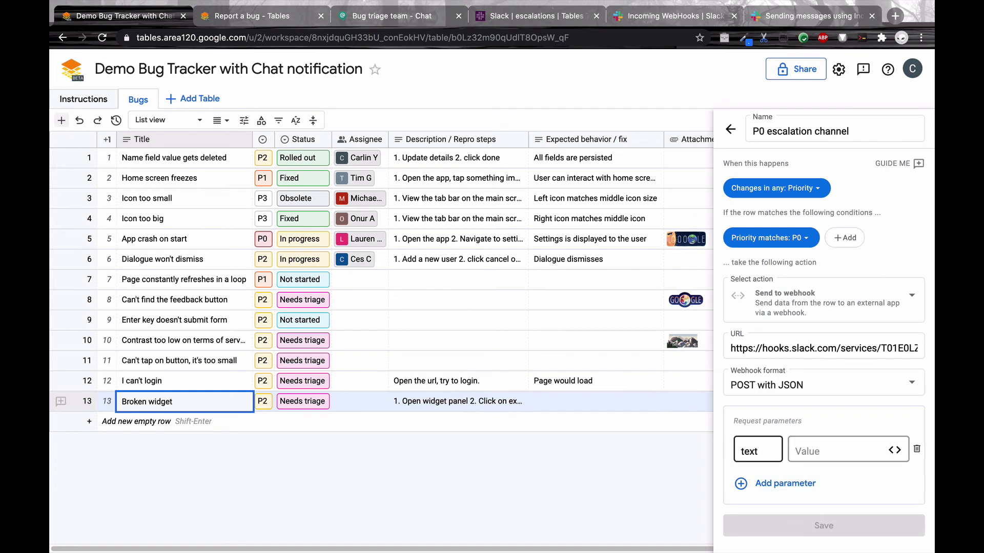
{"action": "key", "text": "Tab"}
{"action": "type", "text": "New P0 escalation:"}
{"action": "left_click", "coordinate": [893, 450]}
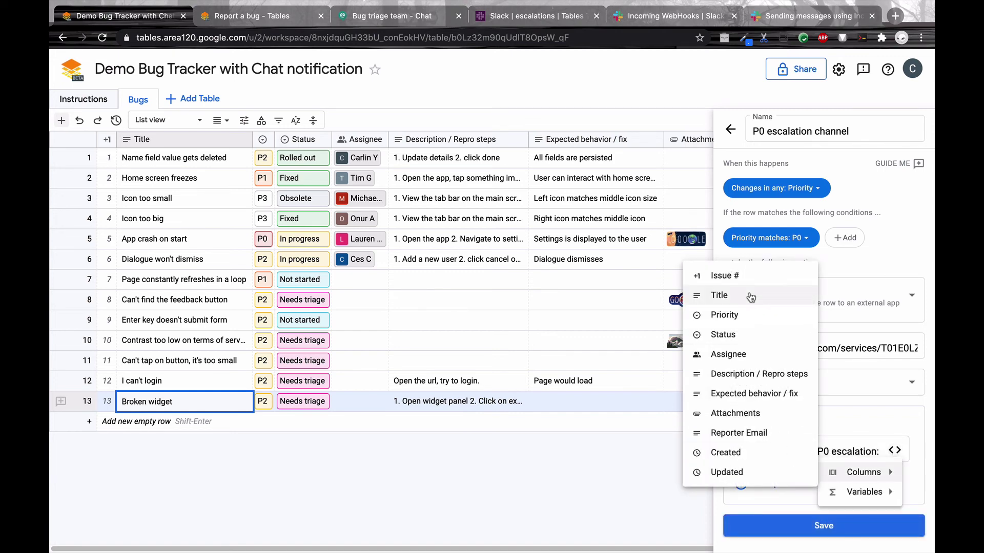
{"action": "left_click", "coordinate": [687, 295]}
{"action": "left_click", "coordinate": [811, 539]}
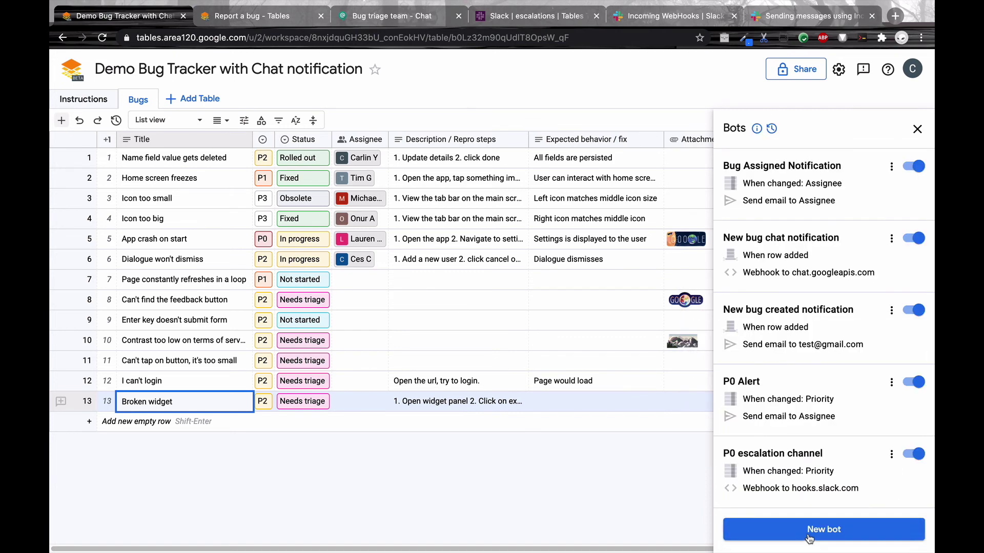
{"action": "key", "text": "Escape"}
Raise Broken widget to P0 and view its escalation message in Slack.
{"action": "left_click", "coordinate": [263, 402]}
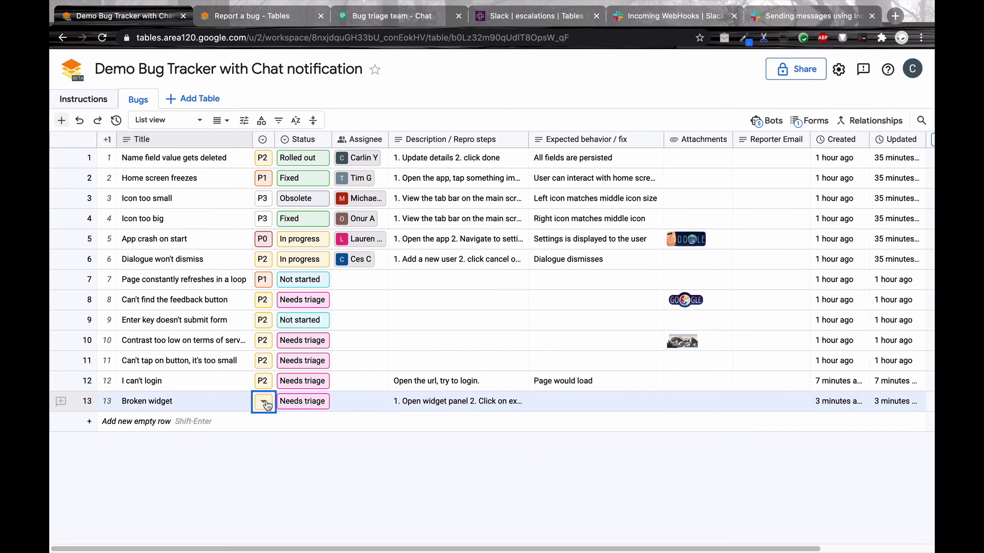
{"action": "left_click", "coordinate": [280, 290]}
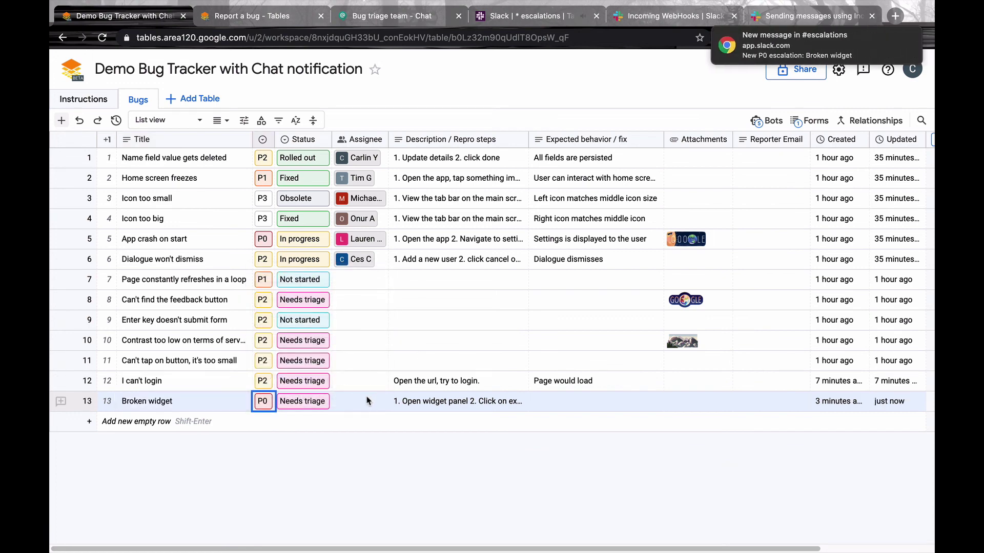
{"action": "mouse_move", "coordinate": [800, 45]}
{"action": "left_click", "coordinate": [531, 16]}
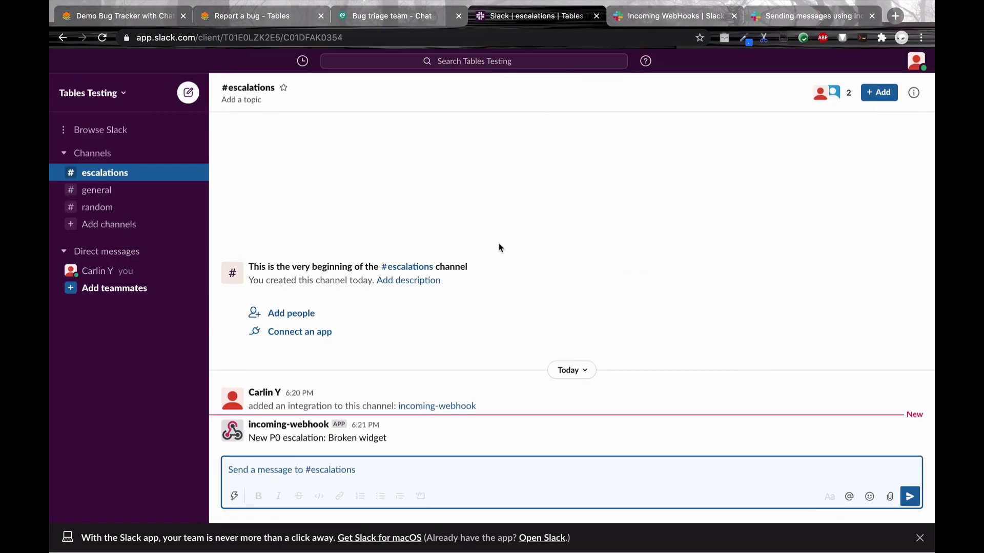